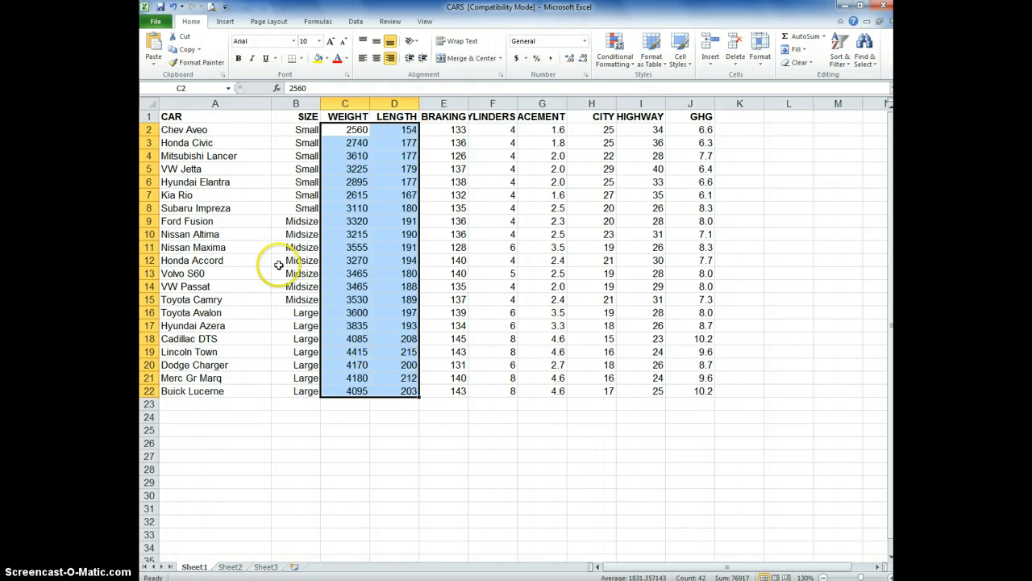
Insert a markers-only scatter chart of the selected weight and length data and move it clear of those columns.
{"action": "left_click", "coordinate": [225, 22]}
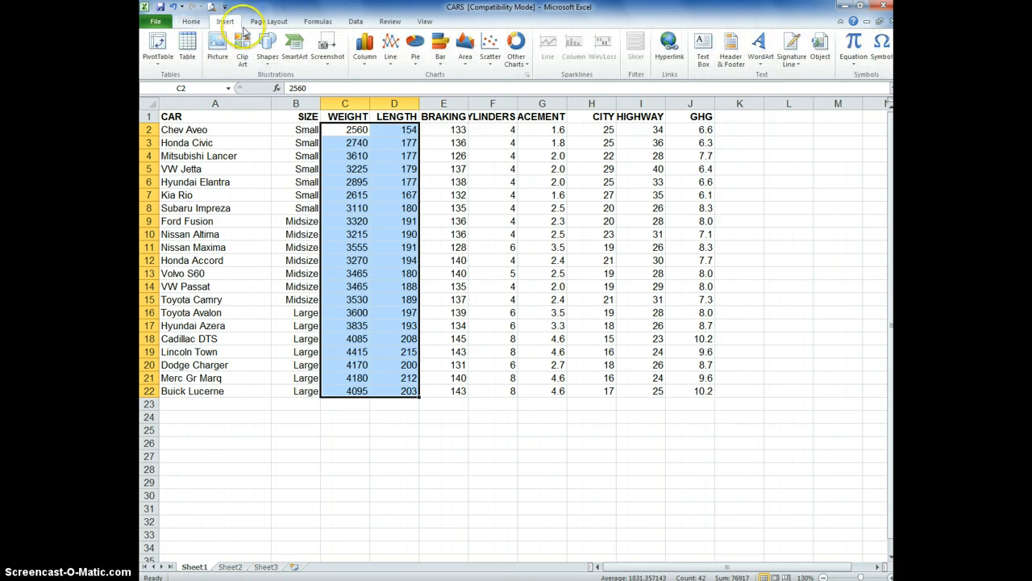
{"action": "left_click", "coordinate": [497, 55]}
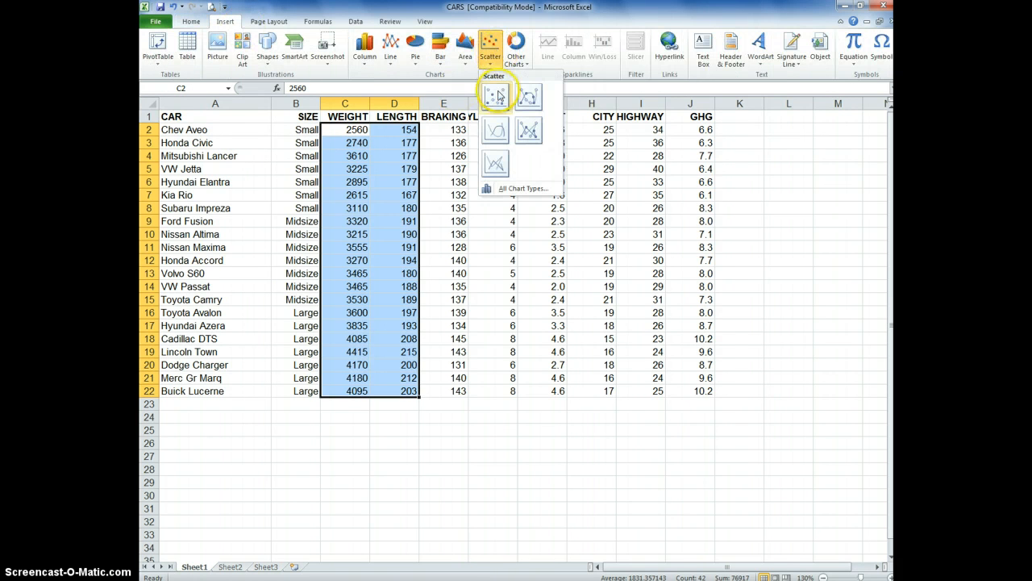
{"action": "left_click", "coordinate": [493, 95]}
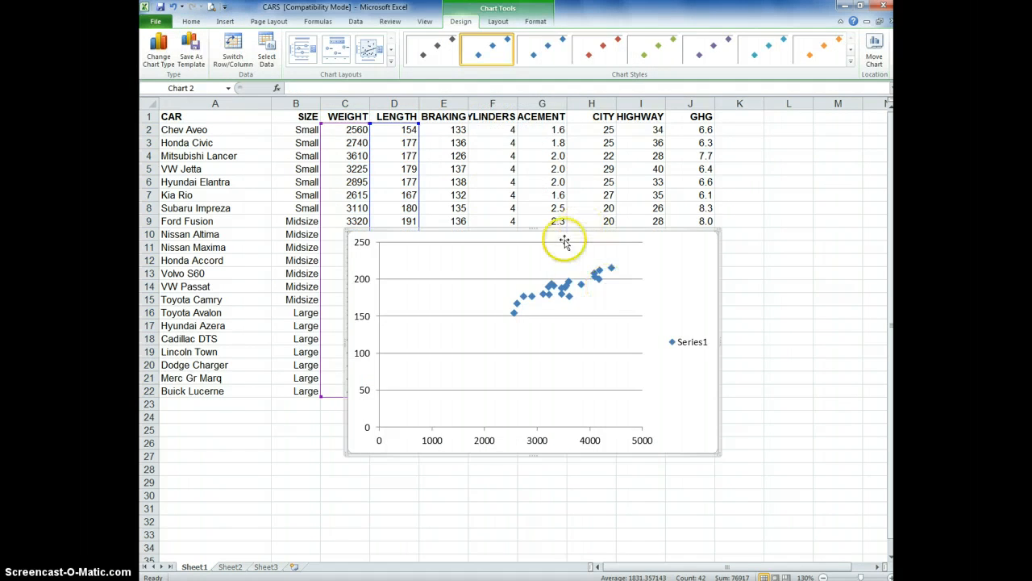
{"action": "left_click_drag", "start_coordinate": [559, 235], "coordinate": [662, 198]}
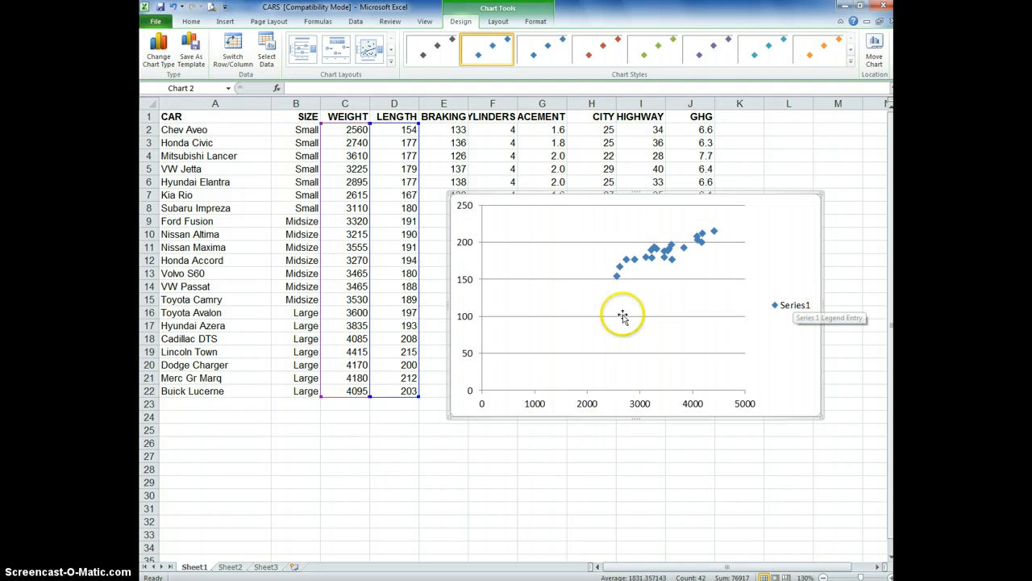
Set the chart's horizontal axis minimum to a fixed value of 2500.
{"action": "right_click", "coordinate": [586, 403]}
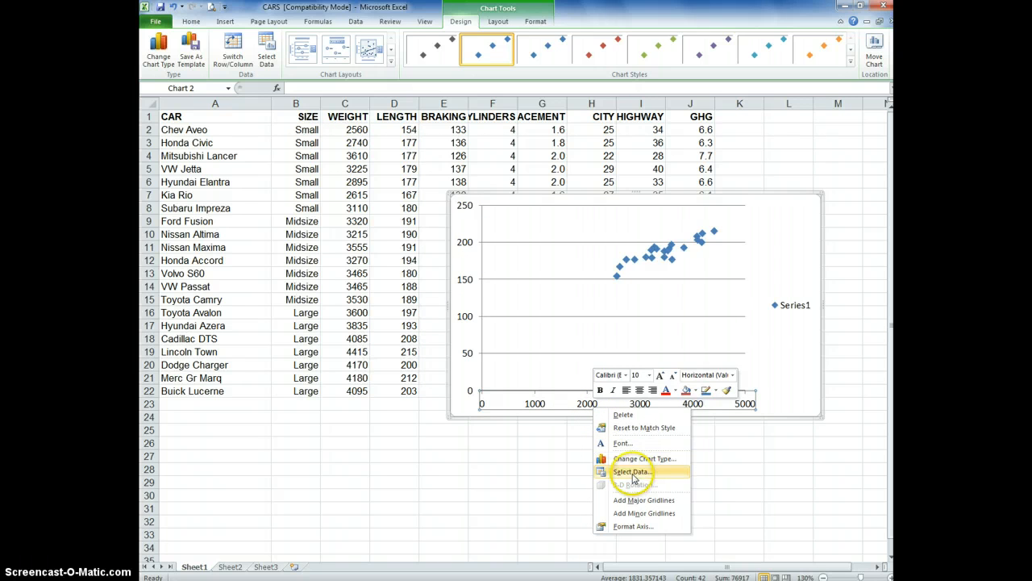
{"action": "left_click", "coordinate": [634, 526]}
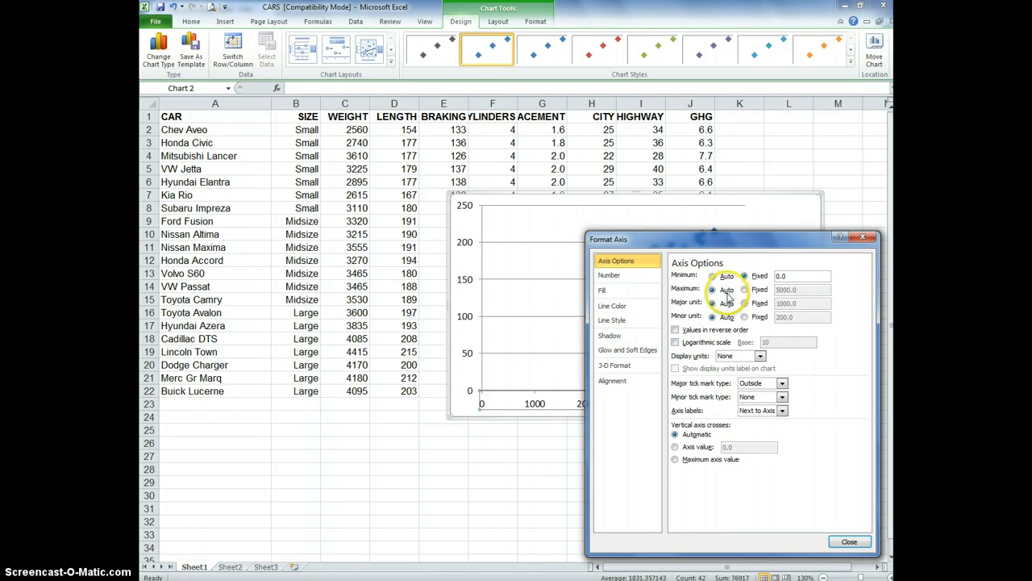
{"action": "left_click_drag", "start_coordinate": [800, 276], "coordinate": [778, 275]}
{"action": "left_click_drag", "start_coordinate": [759, 240], "coordinate": [797, 256]}
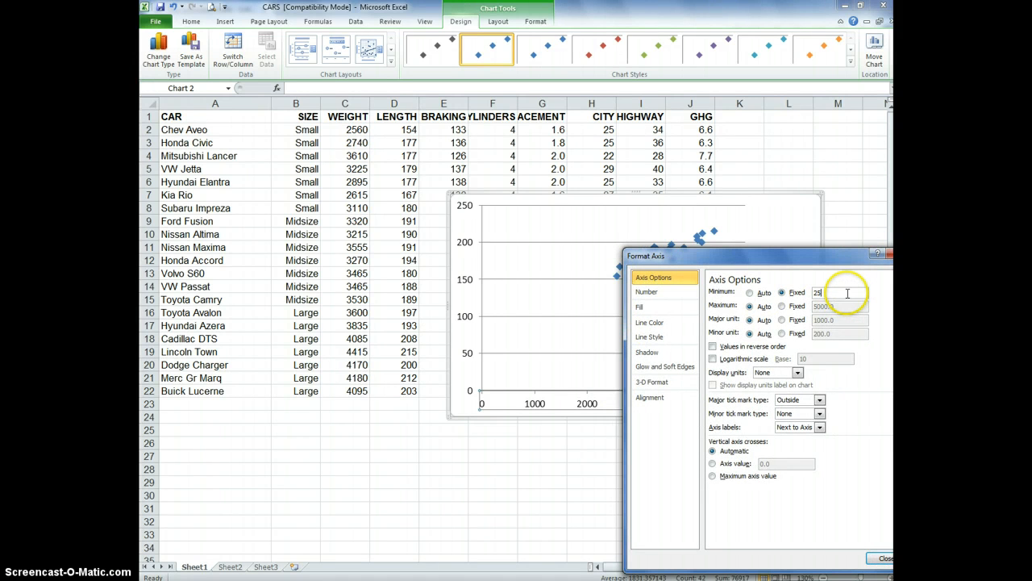
{"action": "left_click_drag", "start_coordinate": [766, 254], "coordinate": [714, 210]}
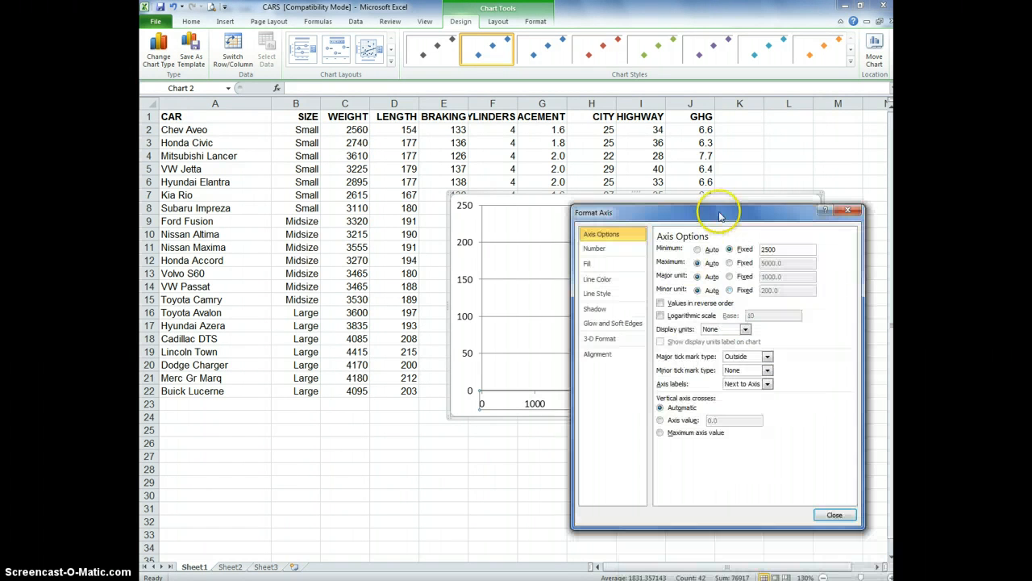
{"action": "left_click", "coordinate": [834, 517]}
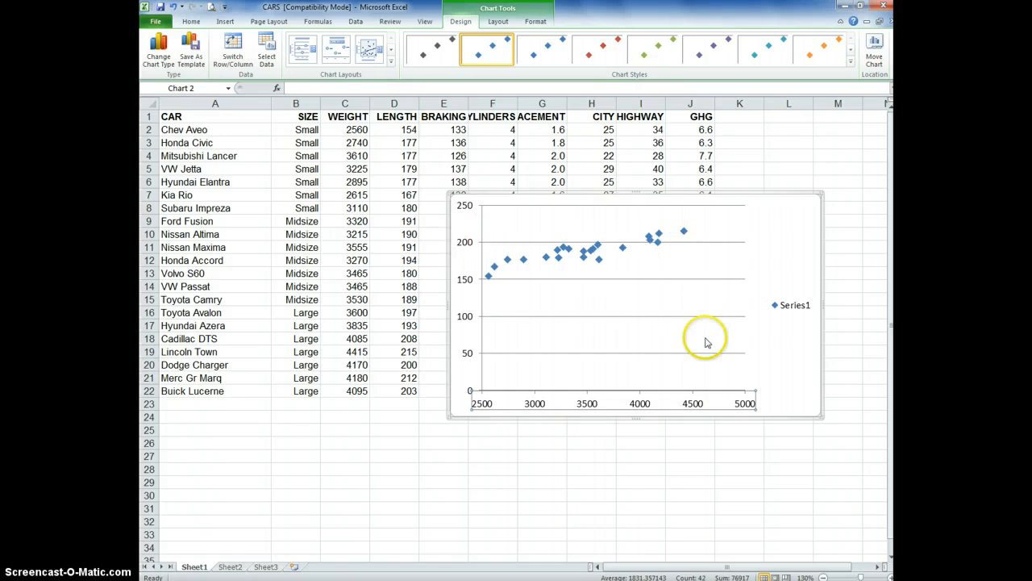
{"action": "right_click", "coordinate": [654, 402]}
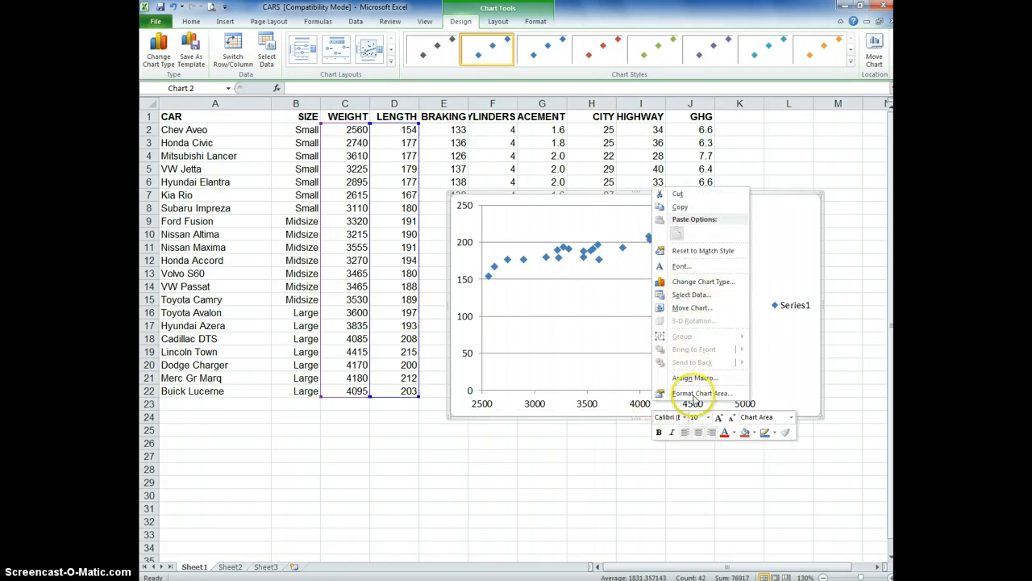
{"action": "left_click", "coordinate": [694, 393]}
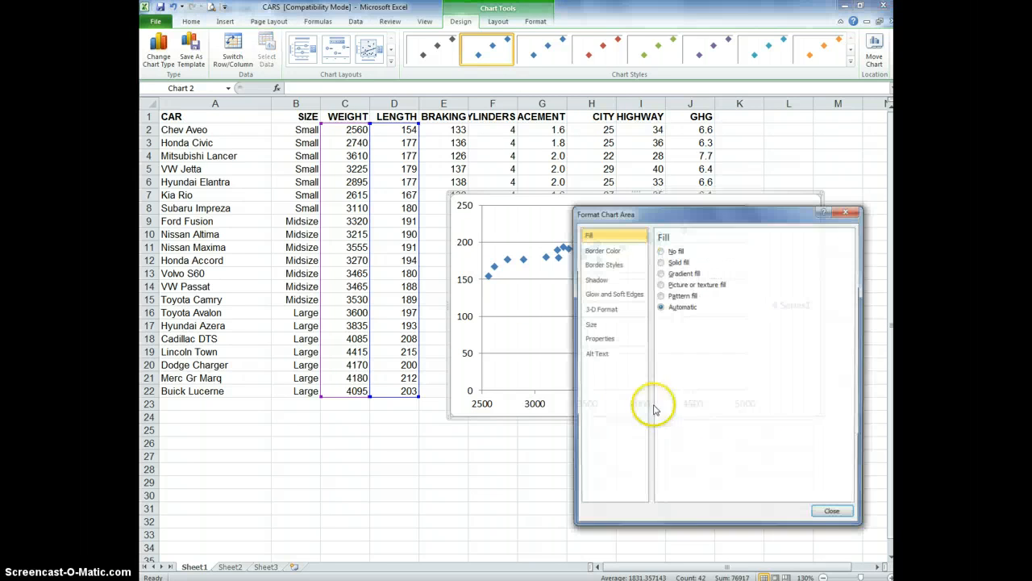
{"action": "left_click", "coordinate": [845, 212]}
Set the chart's horizontal axis maximum to a fixed value of 4500.
{"action": "left_click", "coordinate": [588, 410]}
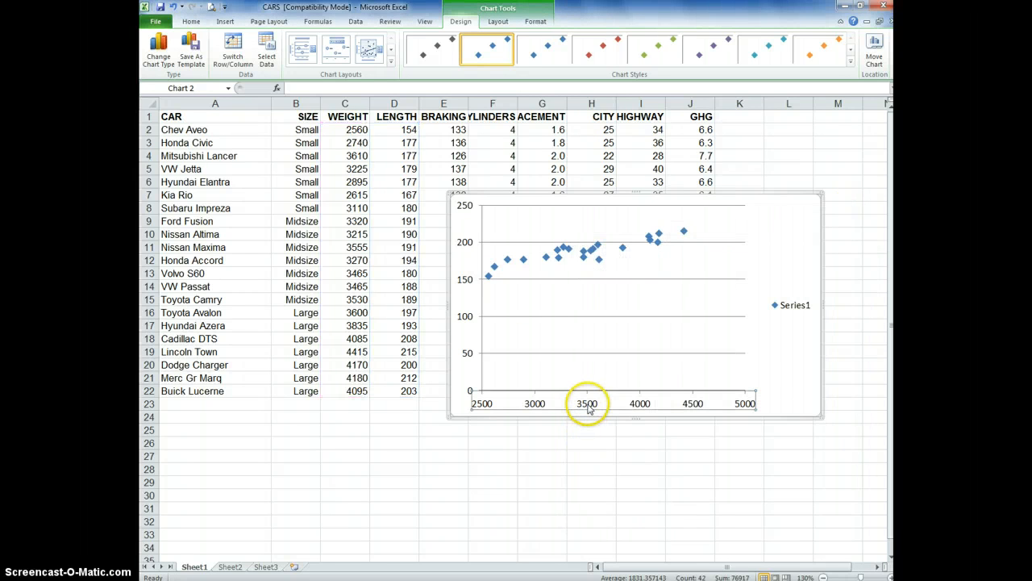
{"action": "right_click", "coordinate": [588, 410]}
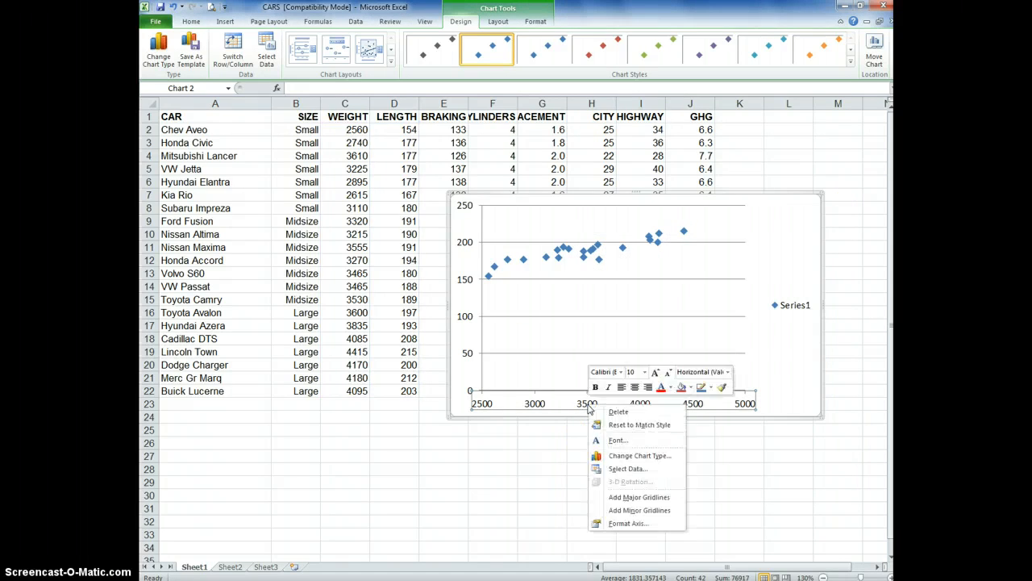
{"action": "left_click", "coordinate": [643, 525]}
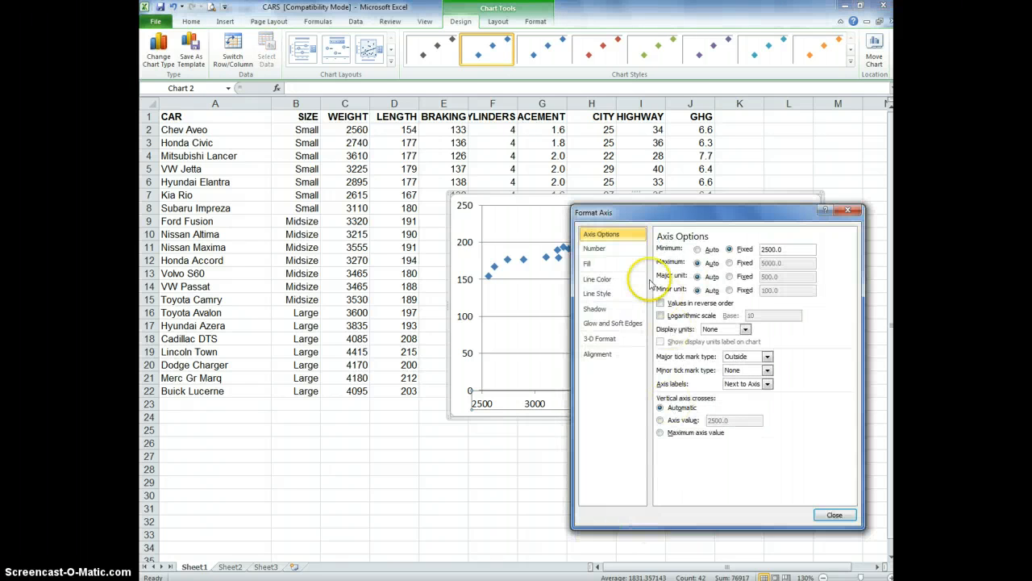
{"action": "left_click", "coordinate": [730, 264]}
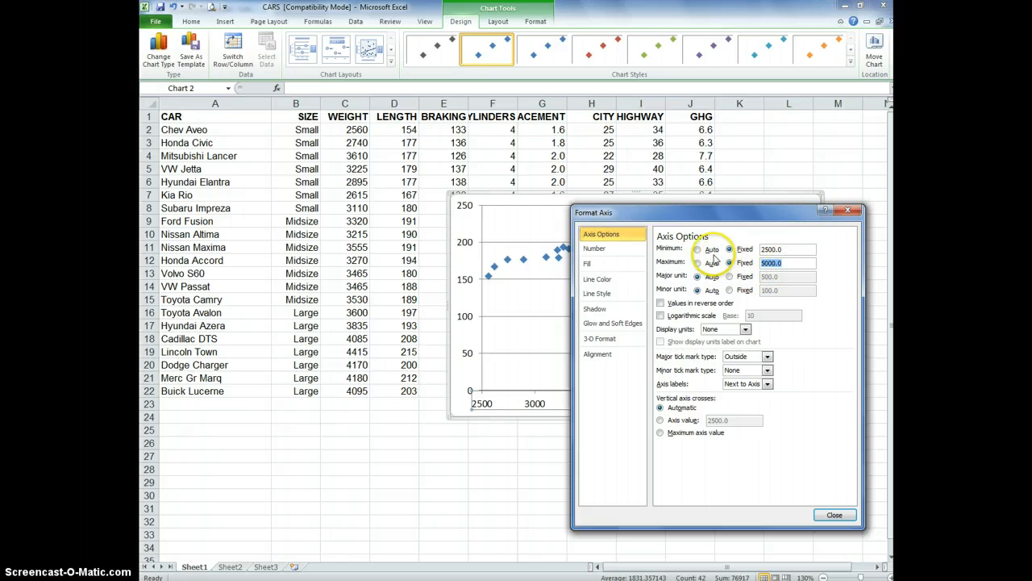
{"action": "type", "text": "45"}
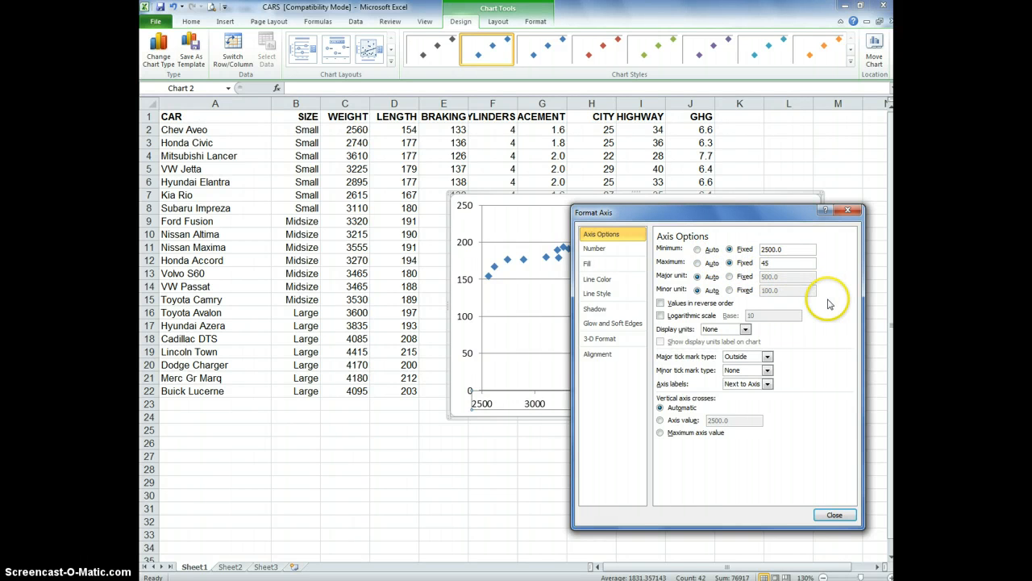
{"action": "type", "text": "00"}
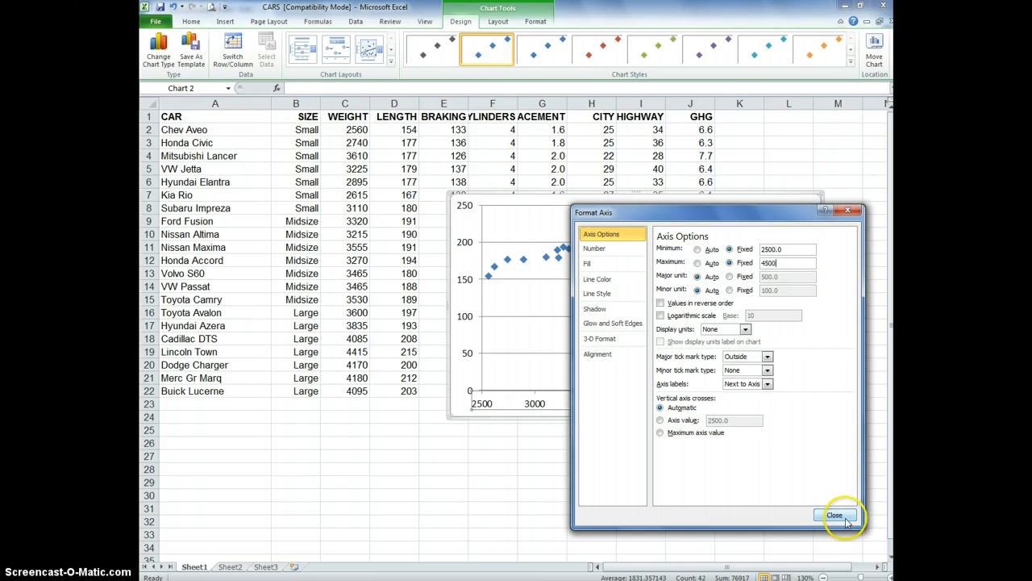
{"action": "left_click", "coordinate": [834, 515]}
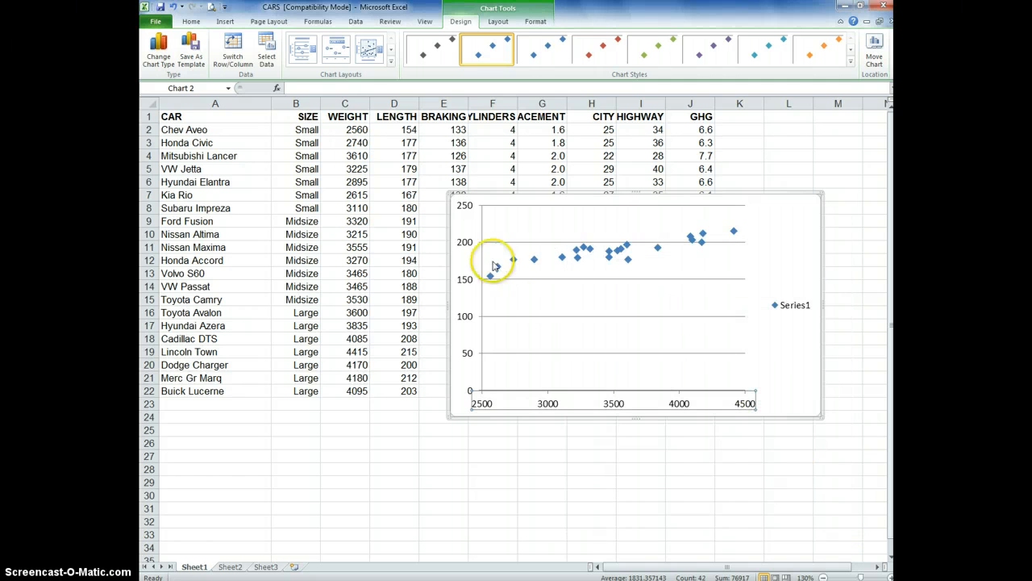
Set the chart's vertical axis minimum to a fixed value of 140.
{"action": "left_click", "coordinate": [465, 321]}
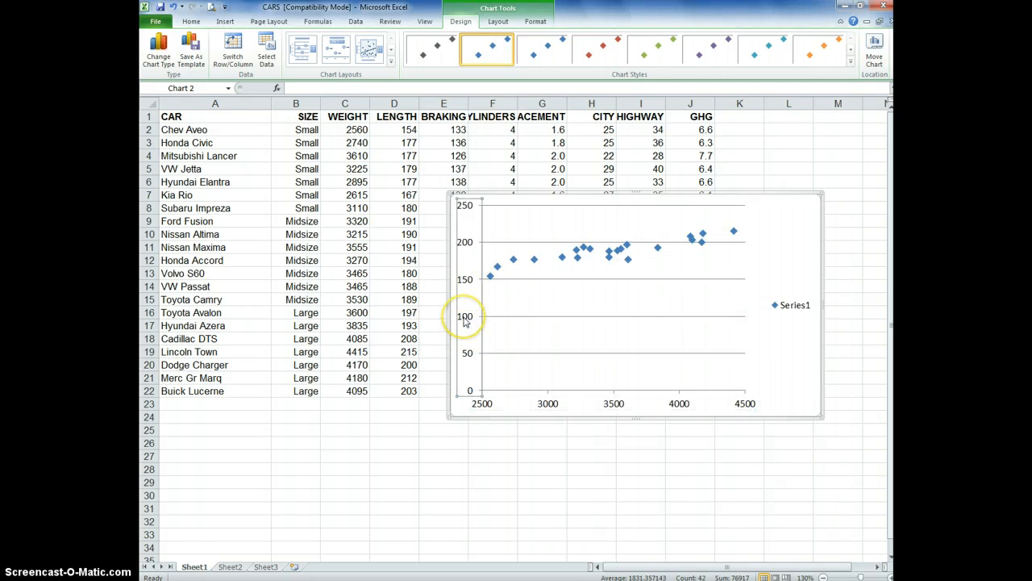
{"action": "right_click", "coordinate": [465, 322]}
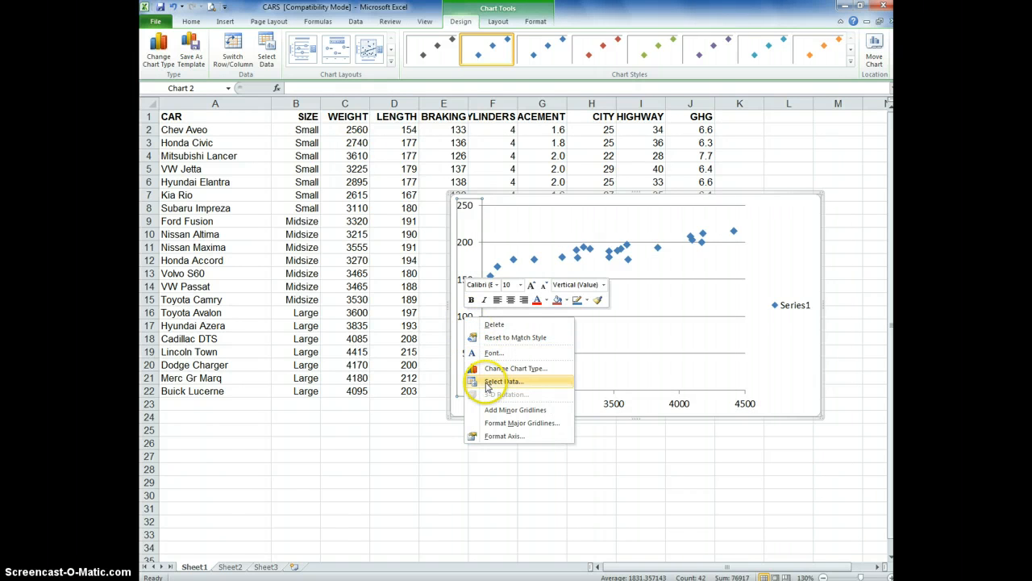
{"action": "left_click", "coordinate": [506, 437]}
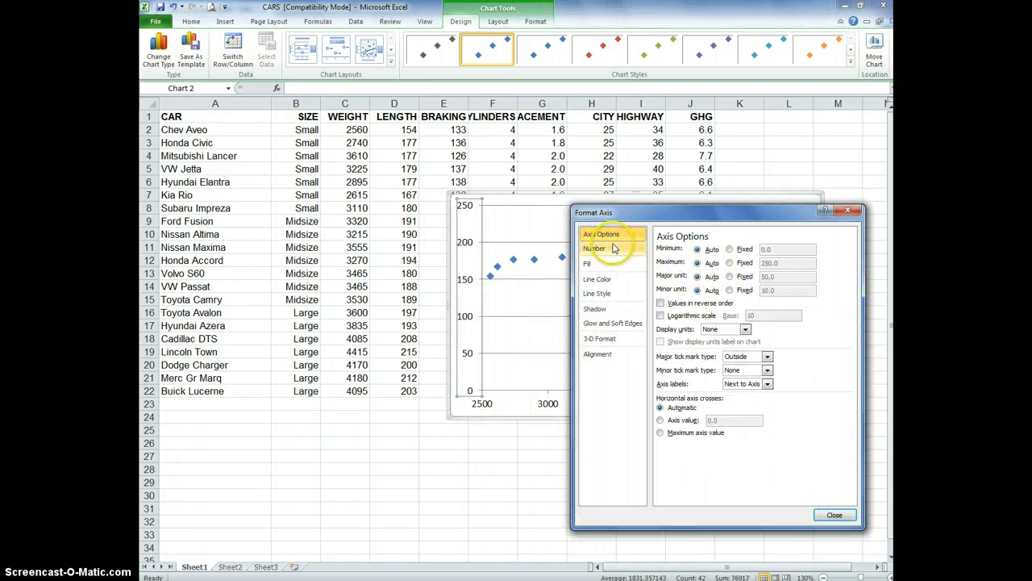
{"action": "left_click", "coordinate": [730, 249]}
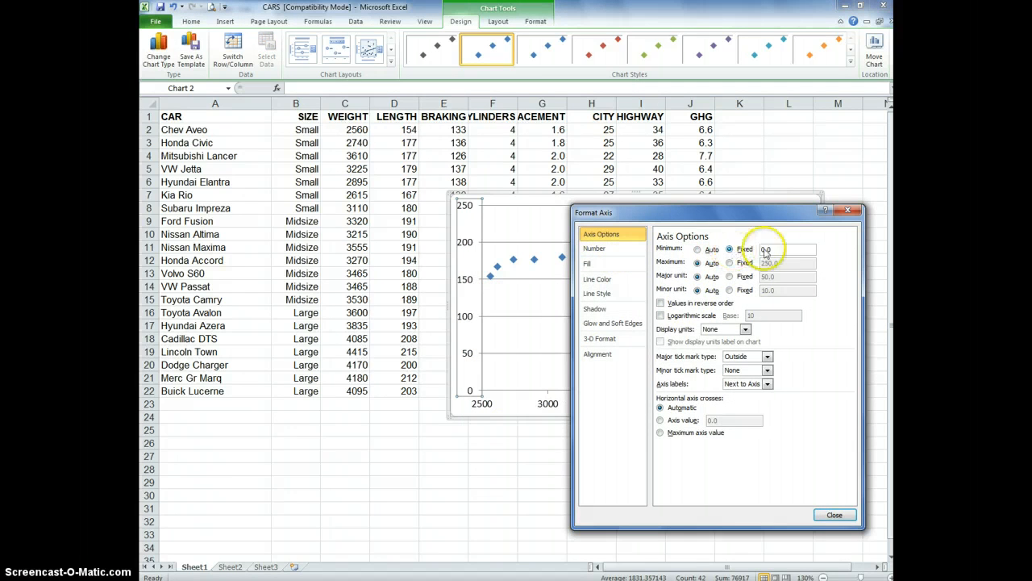
{"action": "left_click_drag", "start_coordinate": [785, 249], "coordinate": [761, 249]}
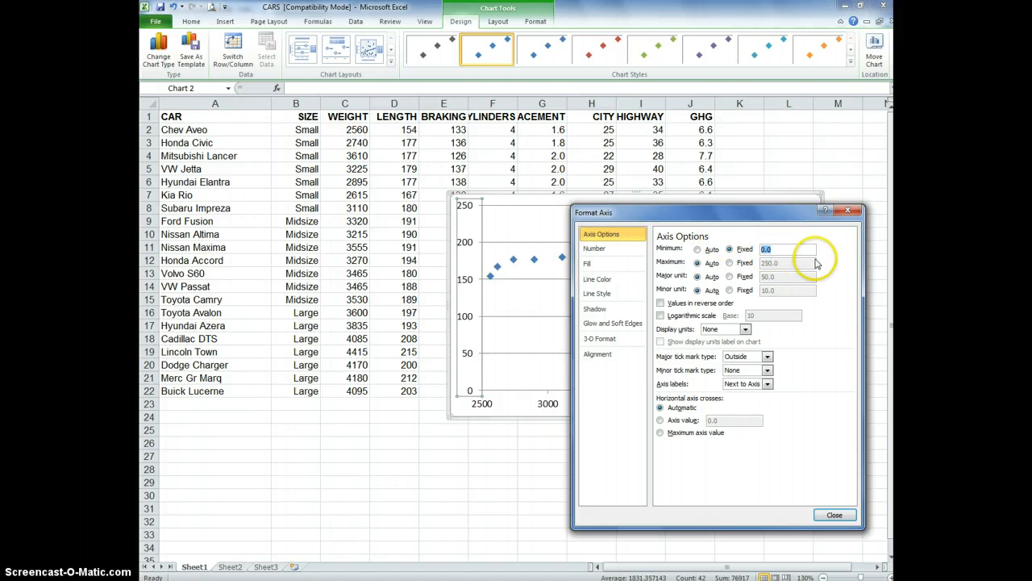
{"action": "type", "text": "130"}
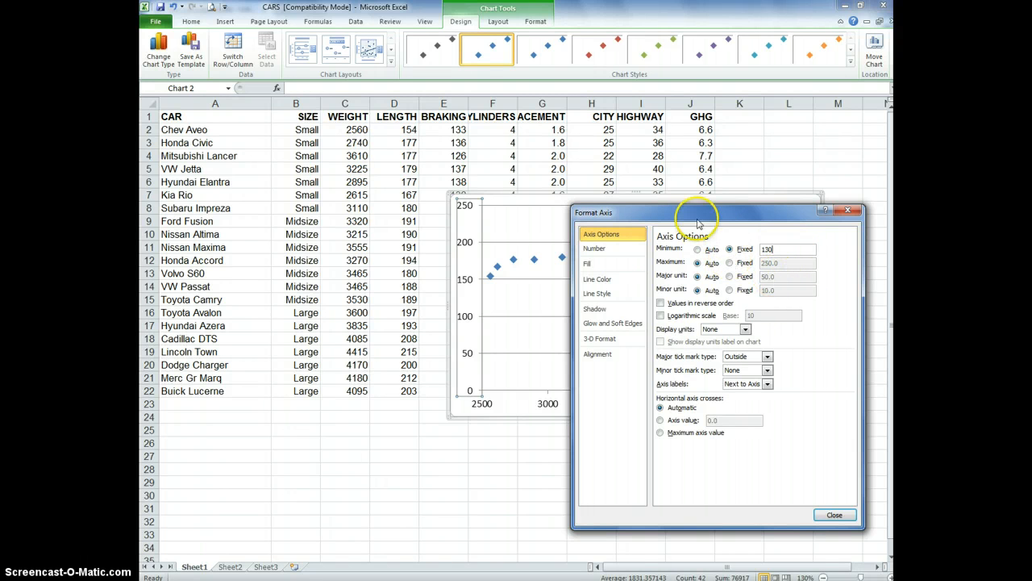
{"action": "left_click_drag", "start_coordinate": [685, 216], "coordinate": [634, 244]}
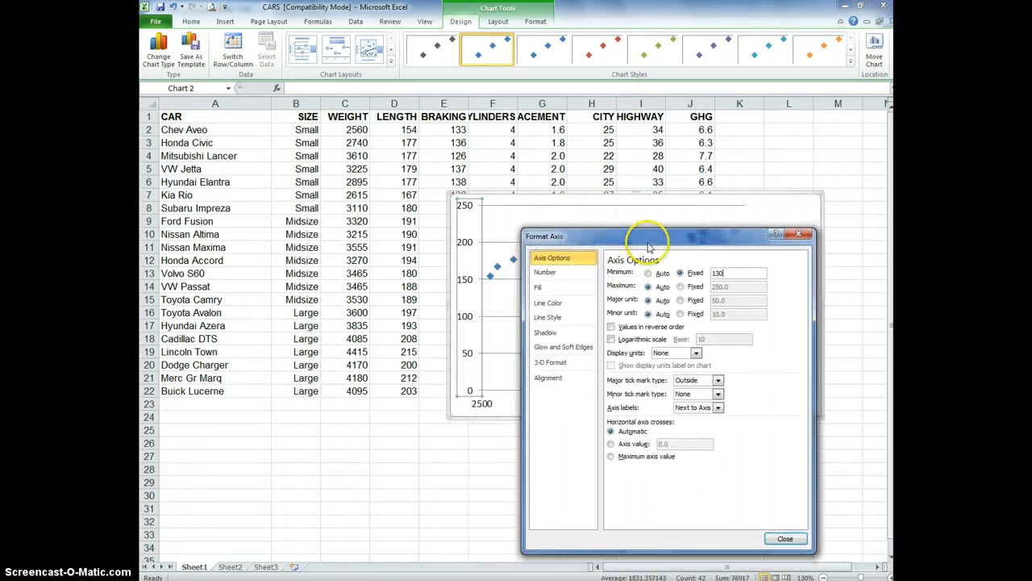
{"action": "left_click_drag", "start_coordinate": [728, 280], "coordinate": [700, 272]}
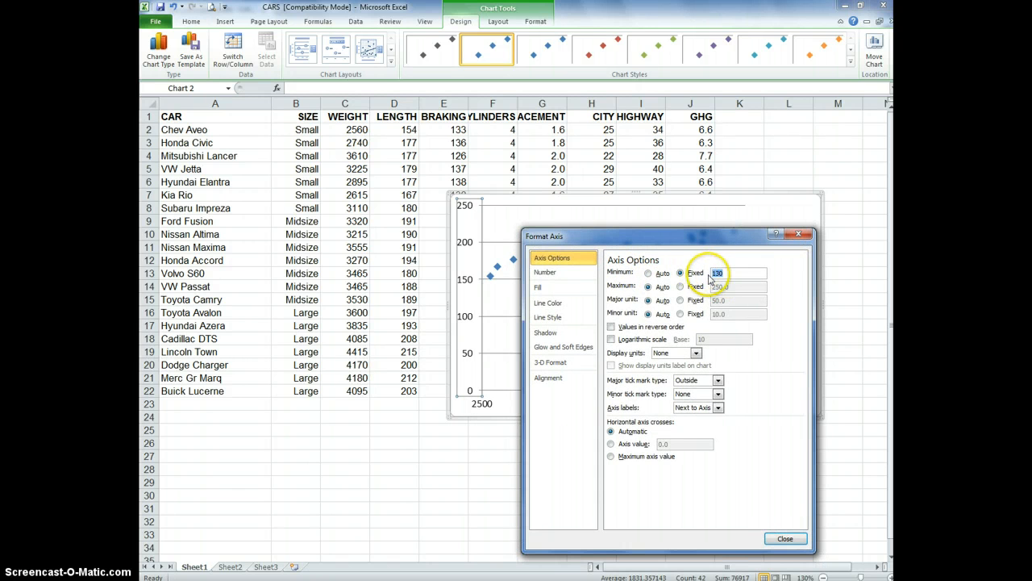
Try to set the vertical axis maximum to a fixed value of 120.
{"action": "left_click", "coordinate": [681, 287]}
{"action": "left_click_drag", "start_coordinate": [663, 235], "coordinate": [643, 274]}
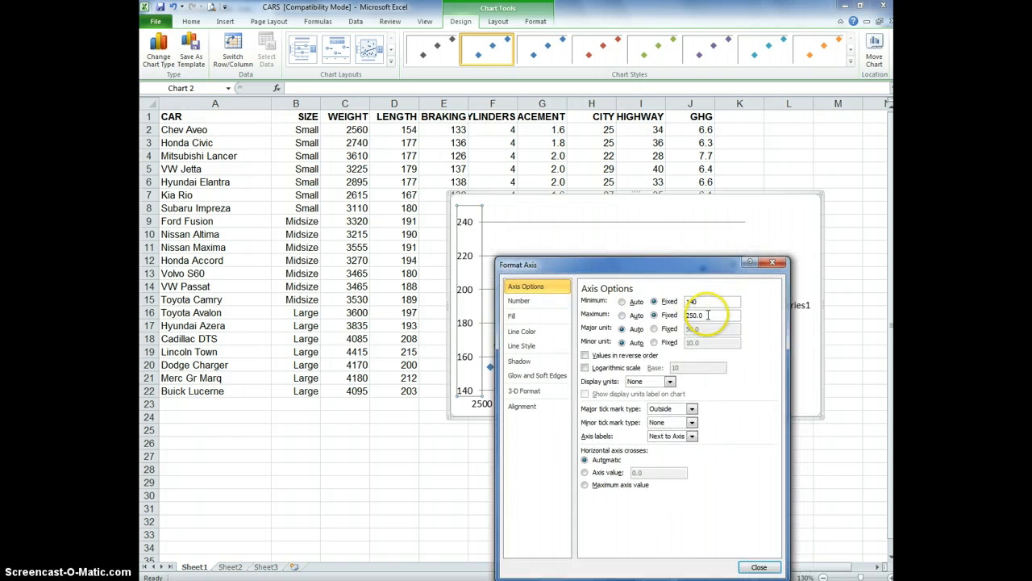
{"action": "left_click_drag", "start_coordinate": [708, 314], "coordinate": [668, 312]}
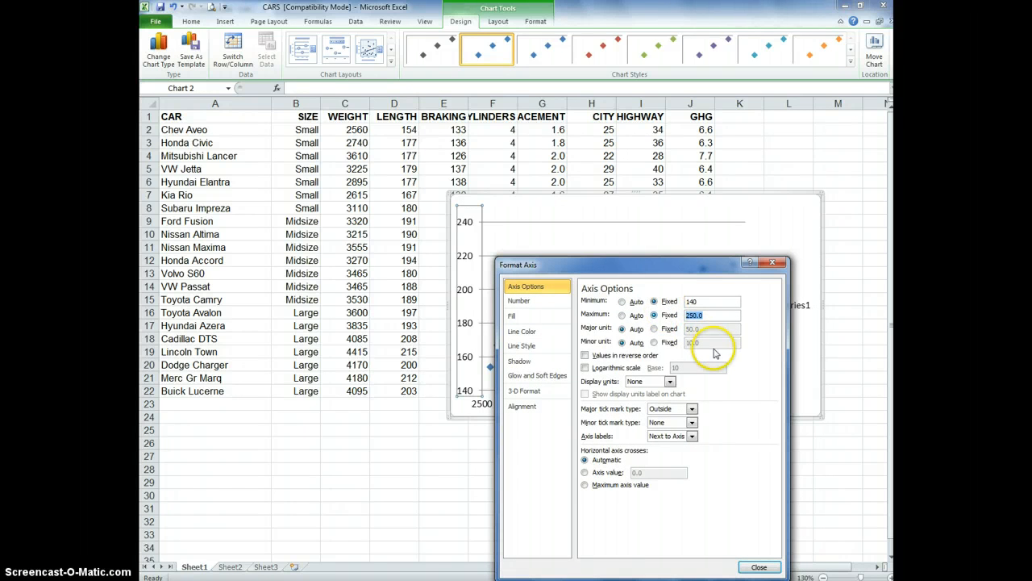
{"action": "type", "text": "120"}
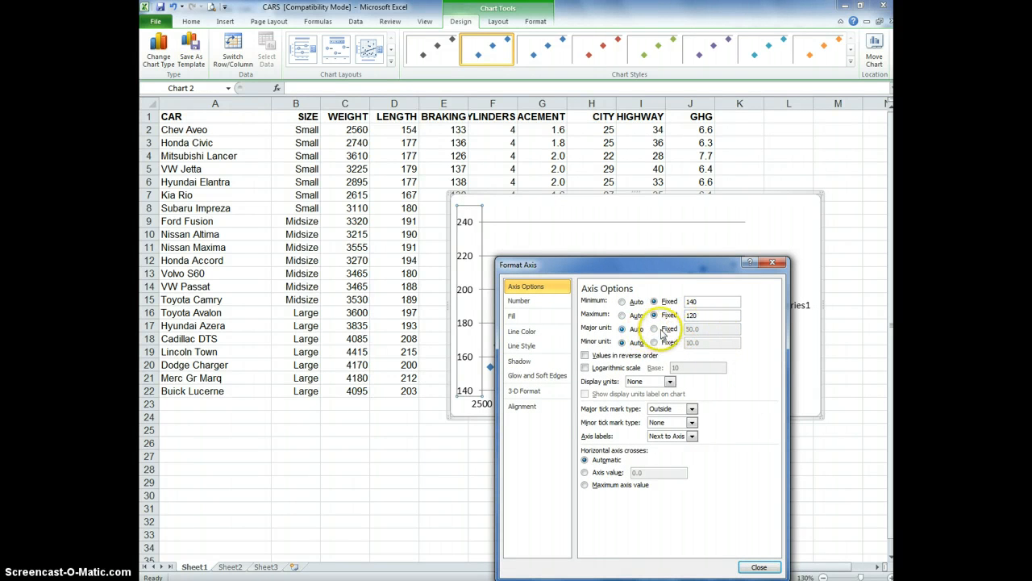
{"action": "left_click", "coordinate": [759, 566]}
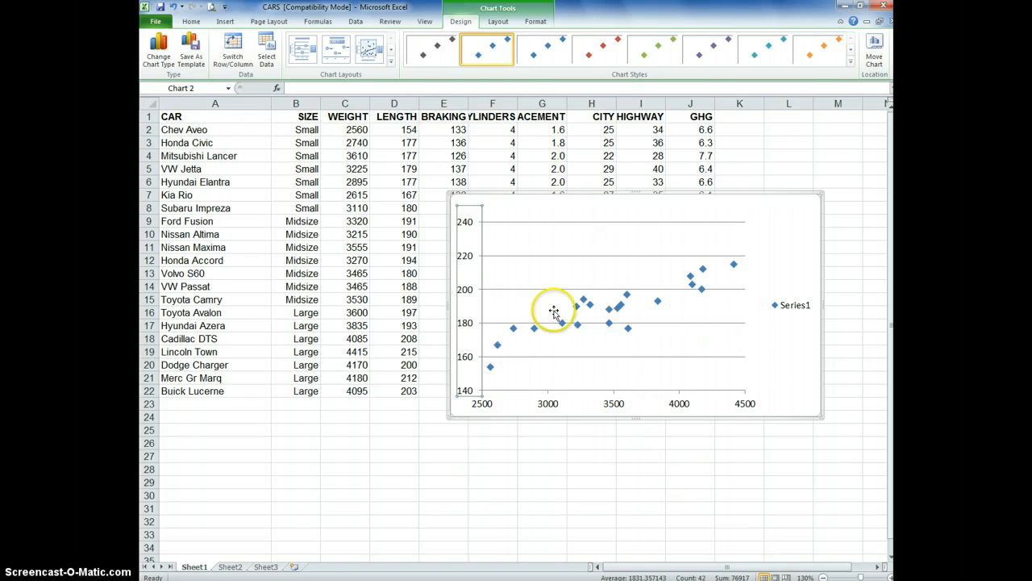
{"action": "right_click", "coordinate": [467, 276]}
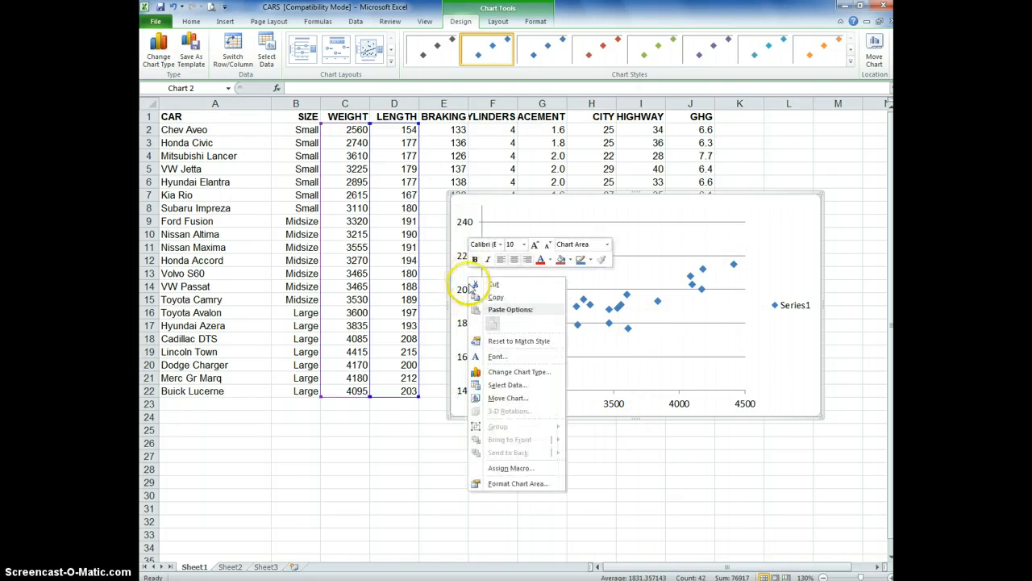
{"action": "left_click", "coordinate": [532, 484]}
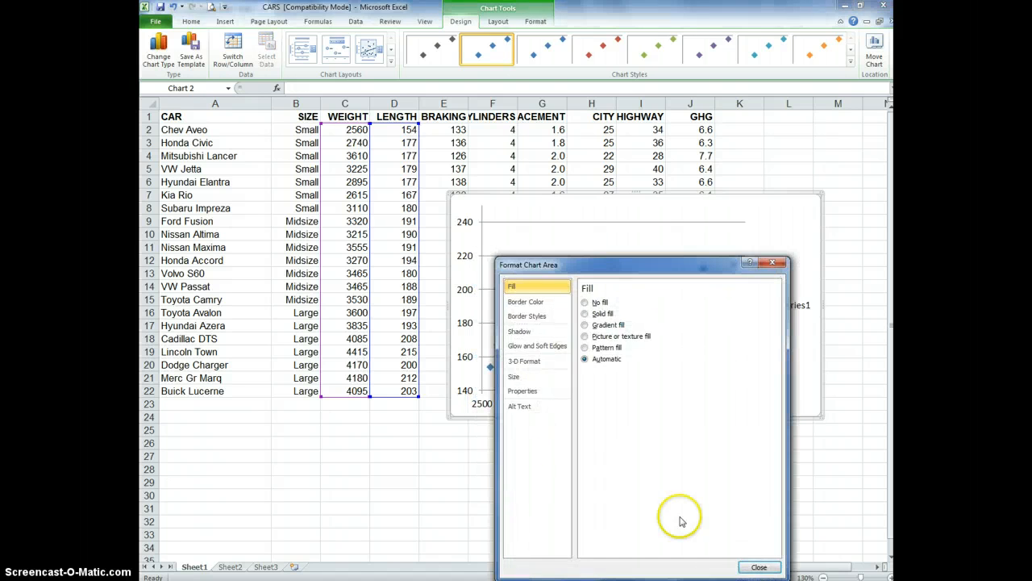
{"action": "left_click", "coordinate": [758, 567]}
Set the chart's vertical axis maximum to a fixed value of 220.
{"action": "right_click", "coordinate": [465, 359]}
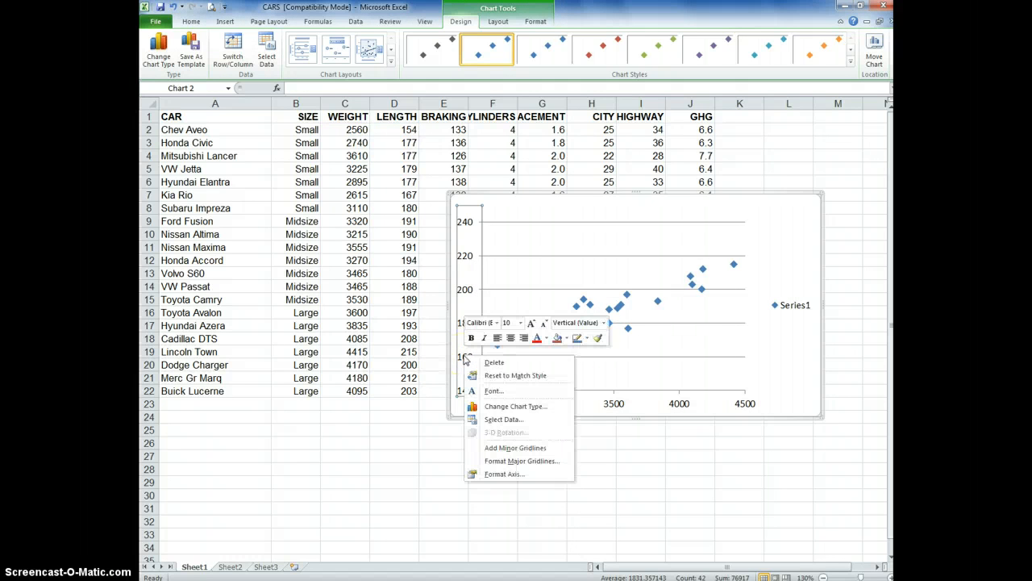
{"action": "left_click", "coordinate": [461, 293]}
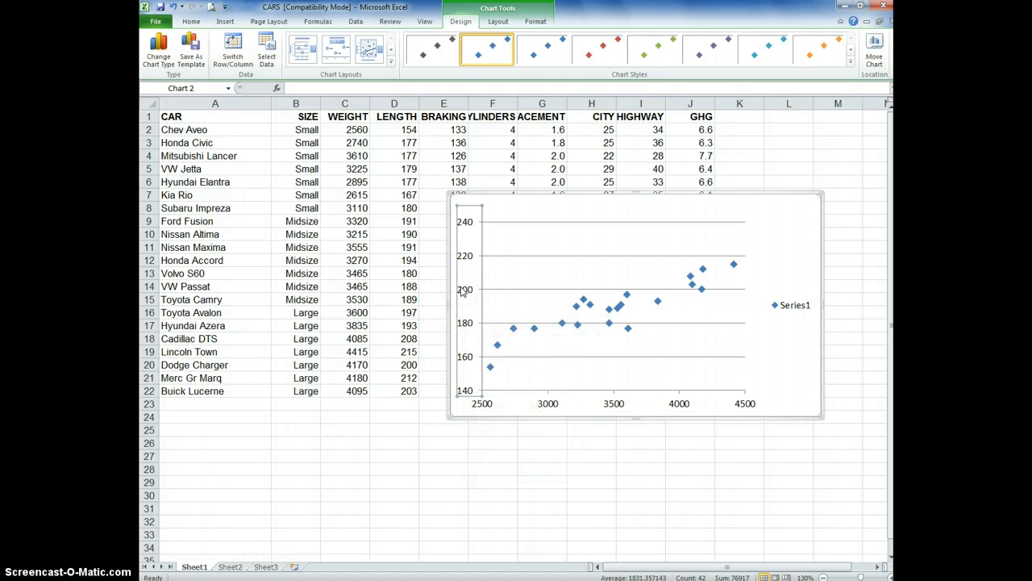
{"action": "right_click", "coordinate": [461, 294]}
{"action": "left_click", "coordinate": [506, 413]}
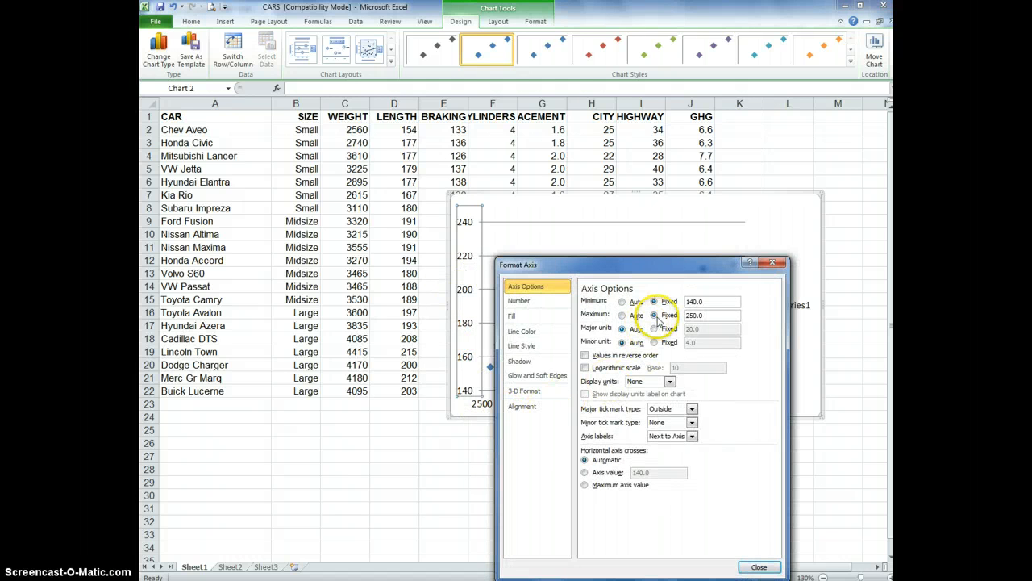
{"action": "left_click", "coordinate": [656, 315]}
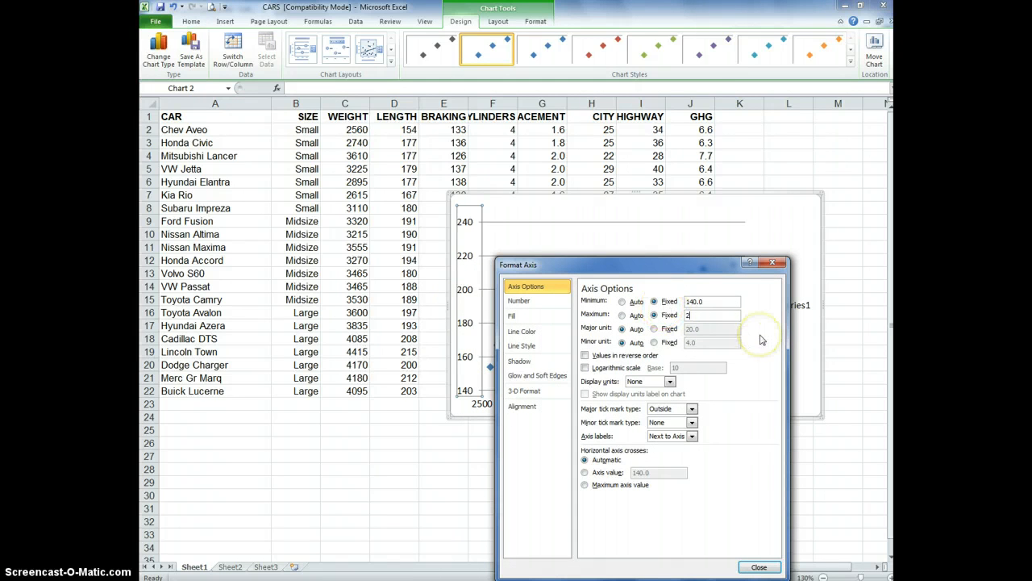
{"action": "type", "text": "220"}
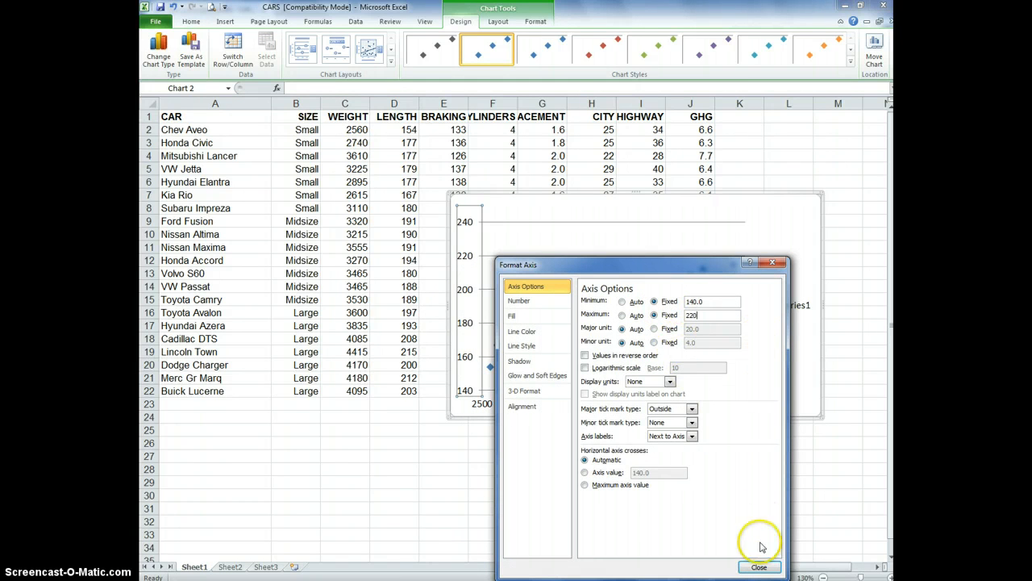
{"action": "left_click", "coordinate": [759, 568]}
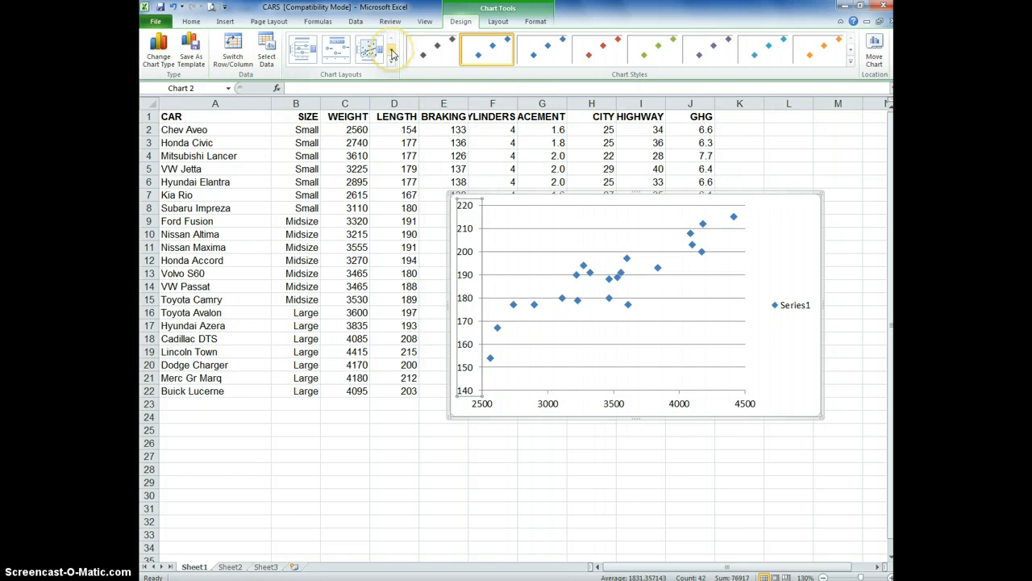
Apply the chart layout with titles, a linear trendline and its equation, and move the equation label to the chart's upper-right corner.
{"action": "left_click", "coordinate": [392, 53]}
{"action": "left_click", "coordinate": [392, 52]}
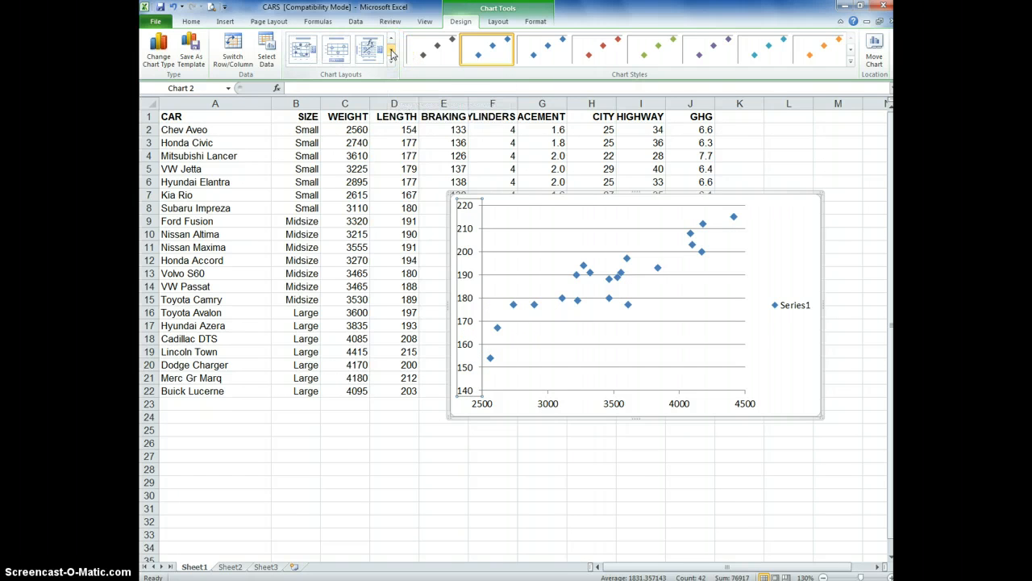
{"action": "left_click", "coordinate": [393, 48]}
{"action": "left_click", "coordinate": [391, 39]}
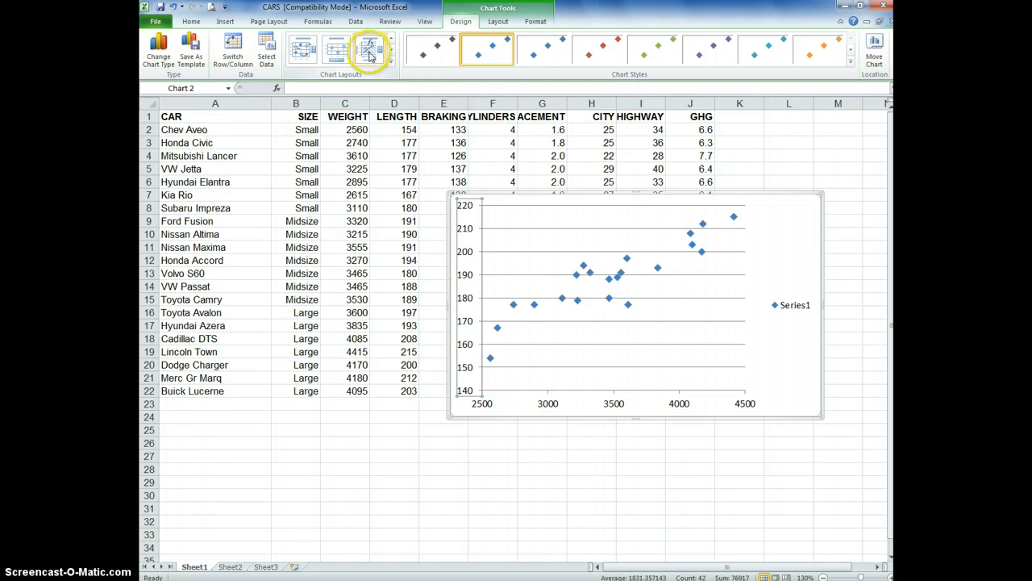
{"action": "left_click", "coordinate": [369, 55]}
{"action": "left_click_drag", "start_coordinate": [652, 246], "coordinate": [739, 215]}
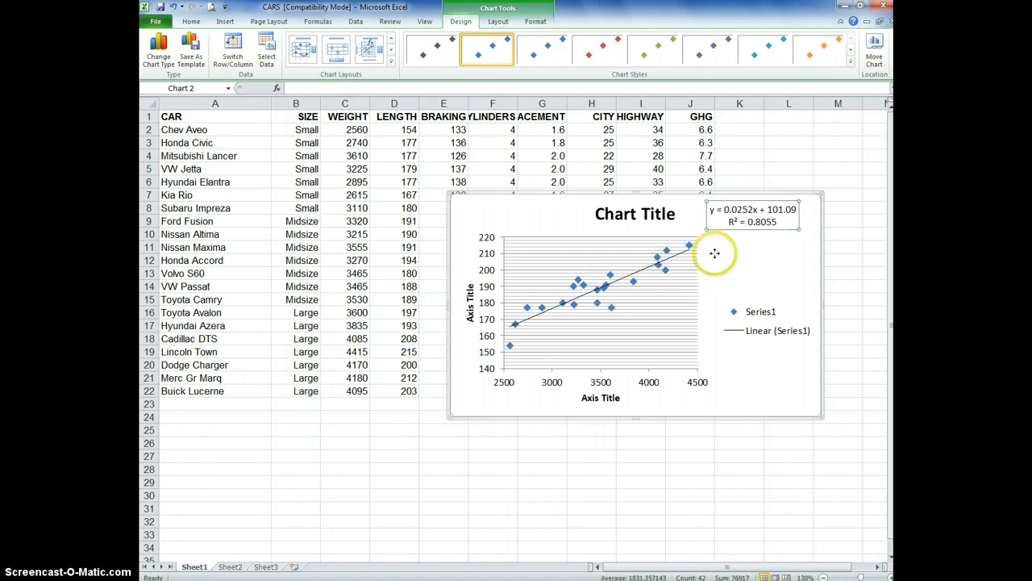
Delete the chart's legend and shift the trendline equation label slightly left, away from the chart's edge.
{"action": "left_click", "coordinate": [739, 316]}
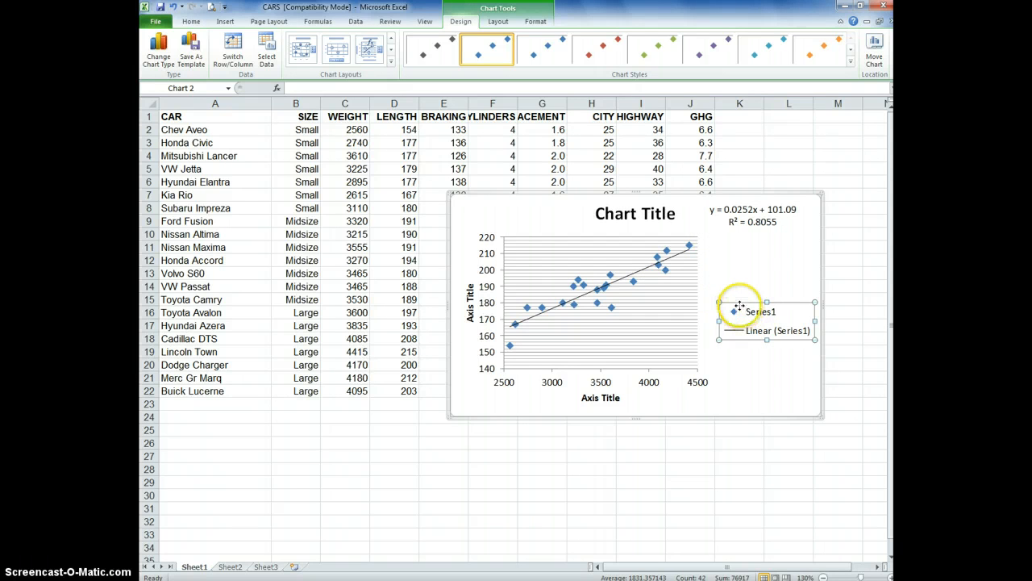
{"action": "key", "text": "Delete"}
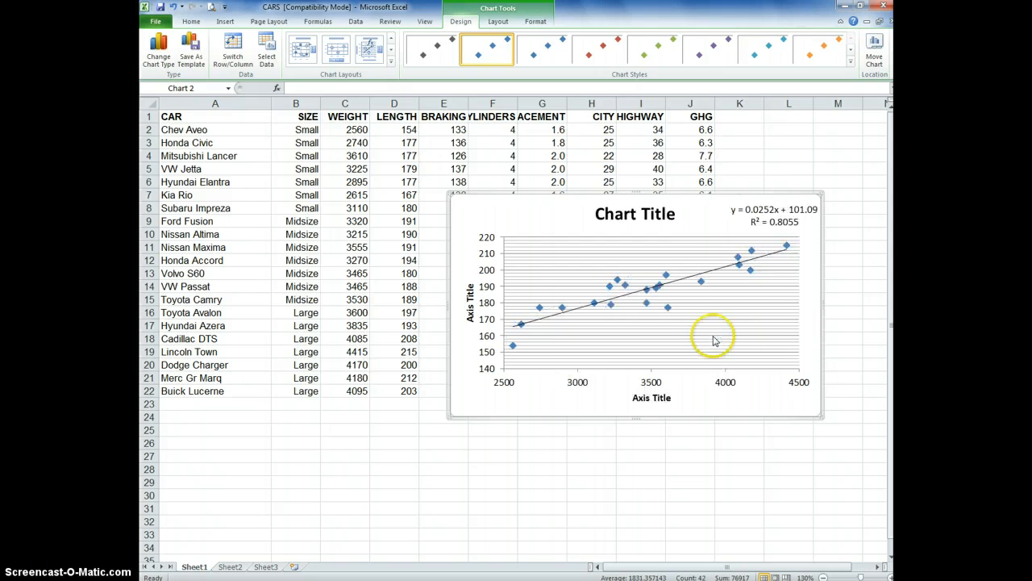
{"action": "left_click", "coordinate": [737, 213]}
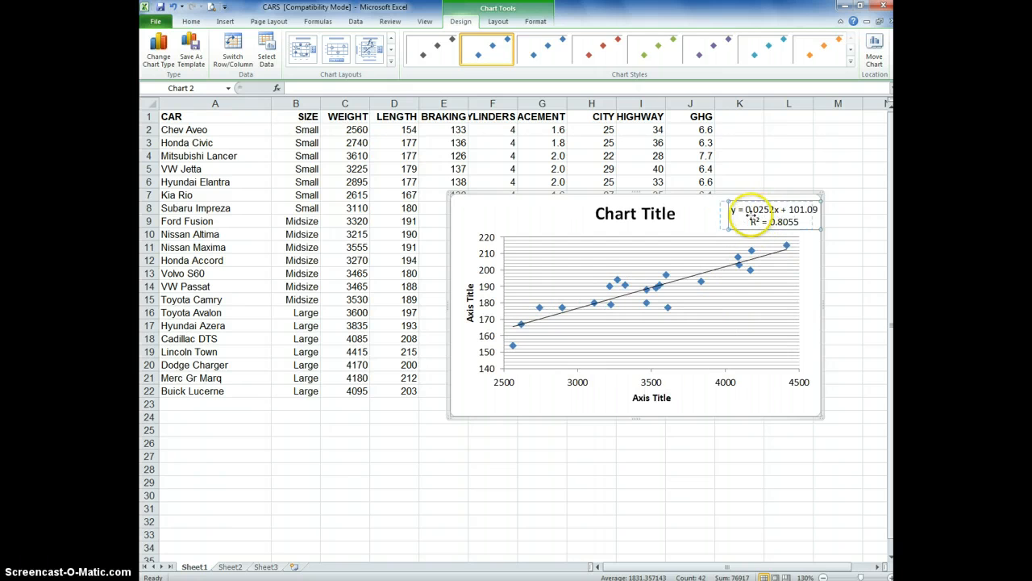
{"action": "left_click_drag", "start_coordinate": [736, 212], "coordinate": [734, 212]}
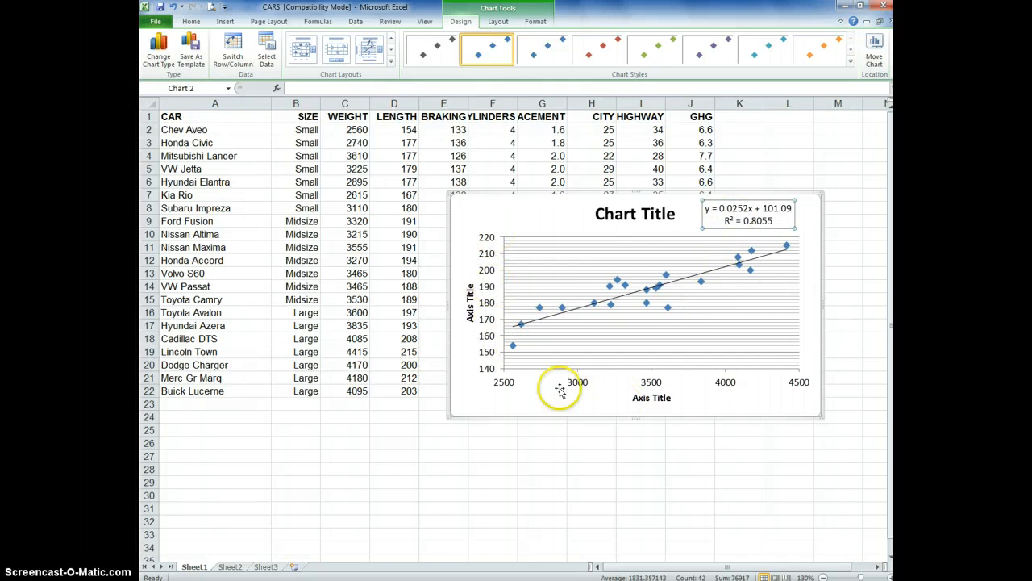
Title the chart's horizontal axis "Weight" and its vertical axis "Length".
{"action": "left_click", "coordinate": [656, 400]}
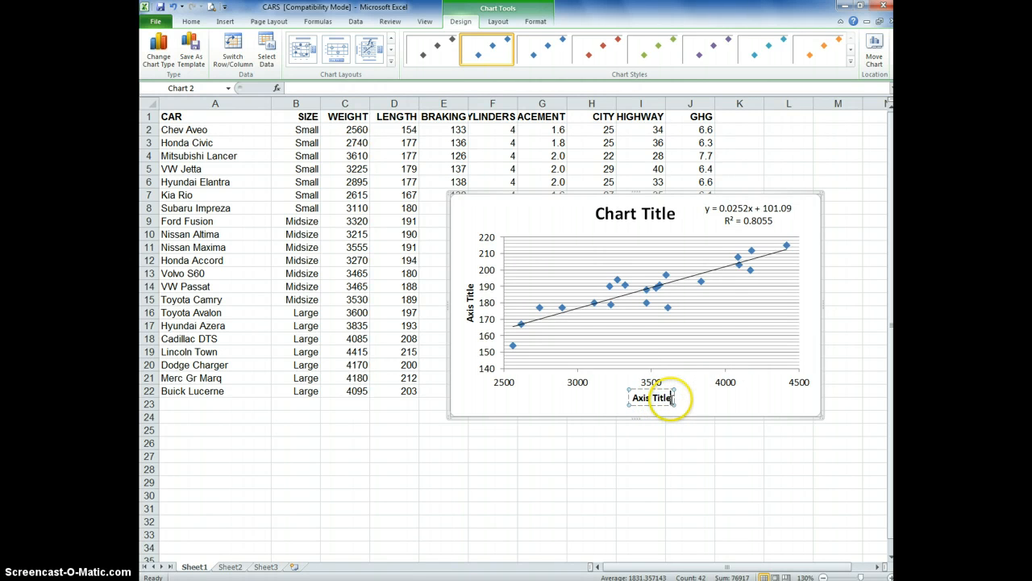
{"action": "left_click_drag", "start_coordinate": [672, 398], "coordinate": [614, 392]}
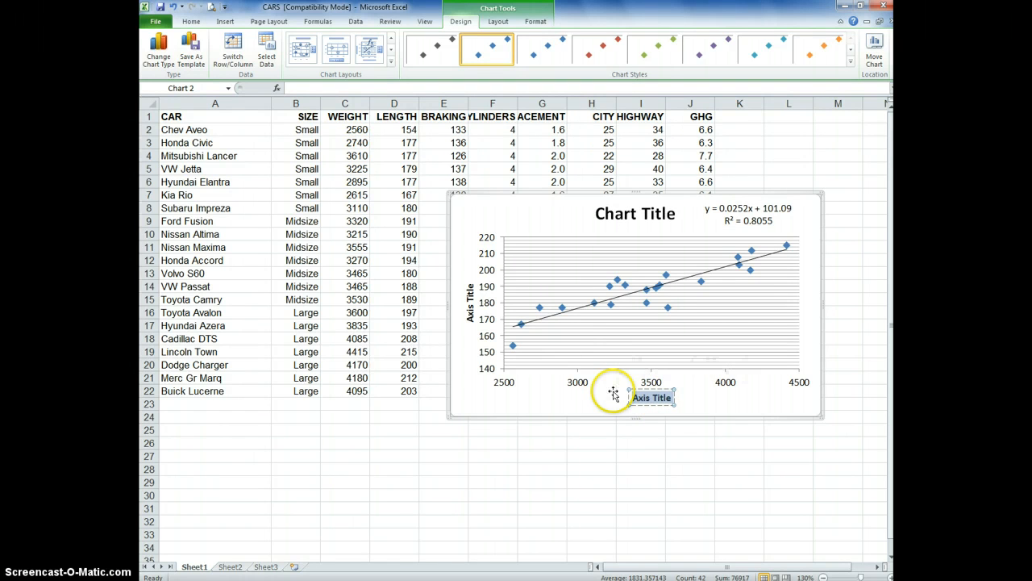
{"action": "type", "text": "Weight"}
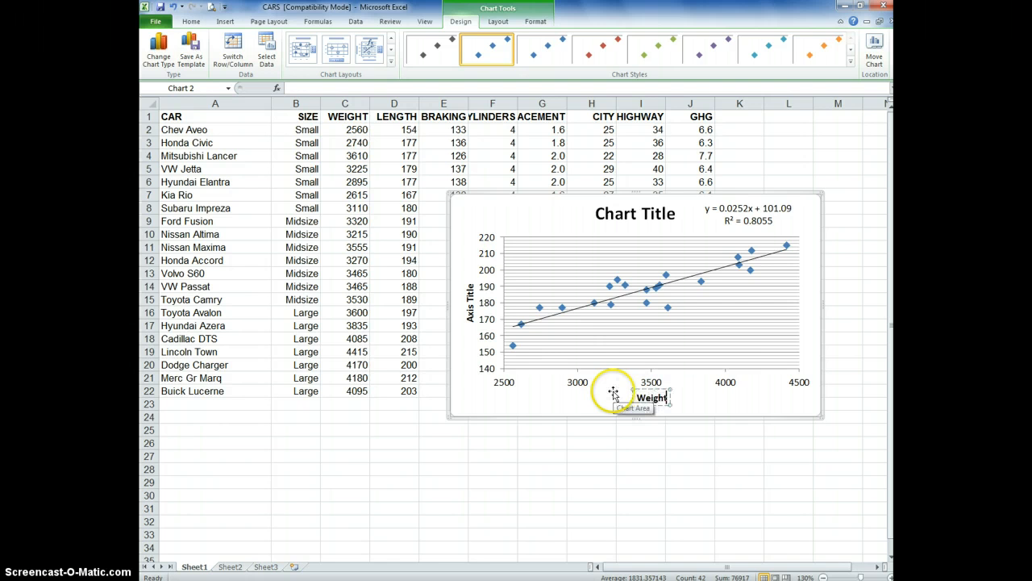
{"action": "left_click", "coordinate": [471, 306]}
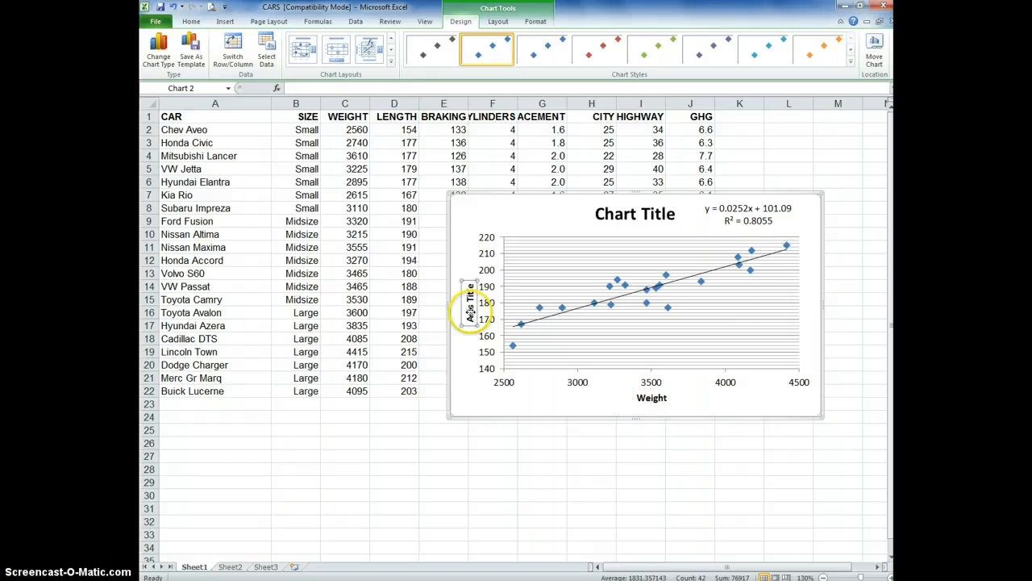
{"action": "left_click_drag", "start_coordinate": [460, 288], "coordinate": [466, 336]}
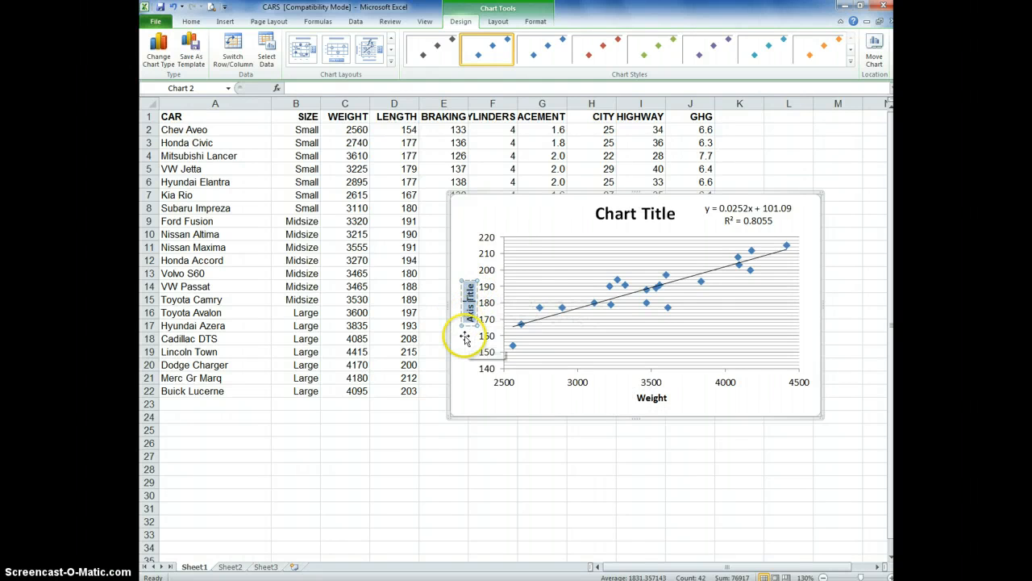
{"action": "type", "text": "Length"}
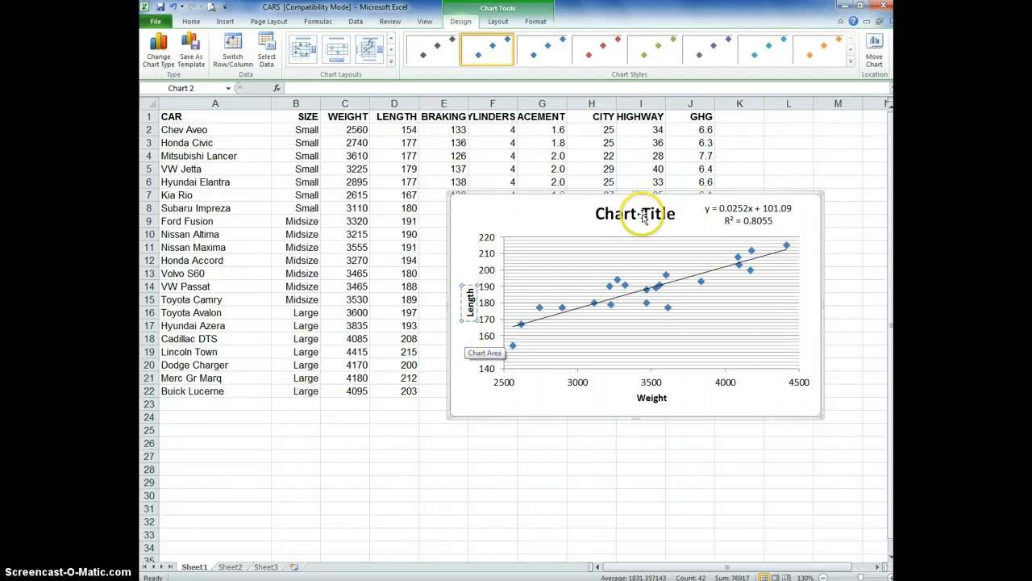
Replace the placeholder chart title with "Car Weight vs Length".
{"action": "left_click", "coordinate": [638, 214]}
{"action": "left_click_drag", "start_coordinate": [678, 216], "coordinate": [508, 215]}
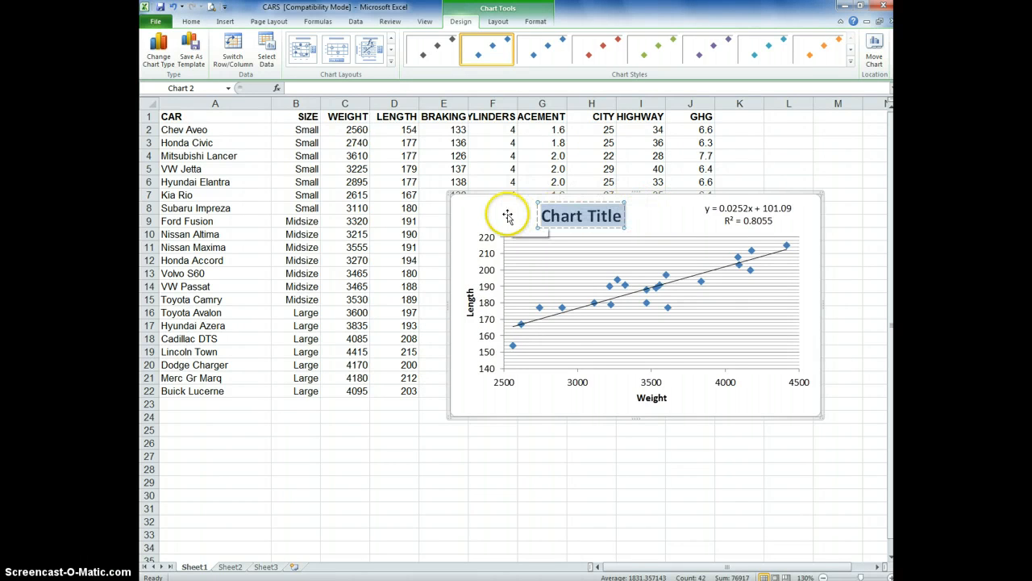
{"action": "type", "text": "Car"}
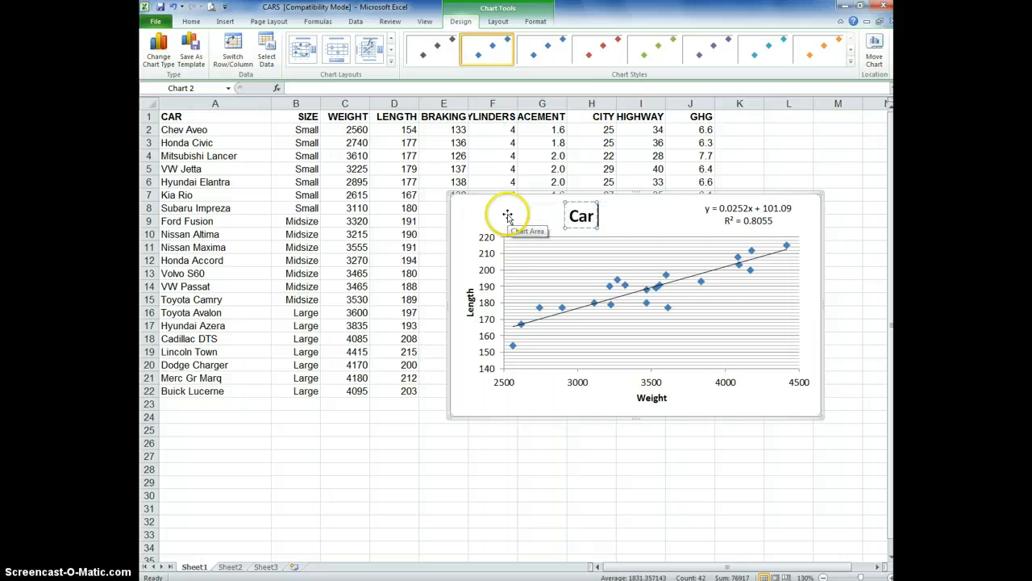
{"action": "type", "text": " Wei"}
{"action": "type", "text": "ght"}
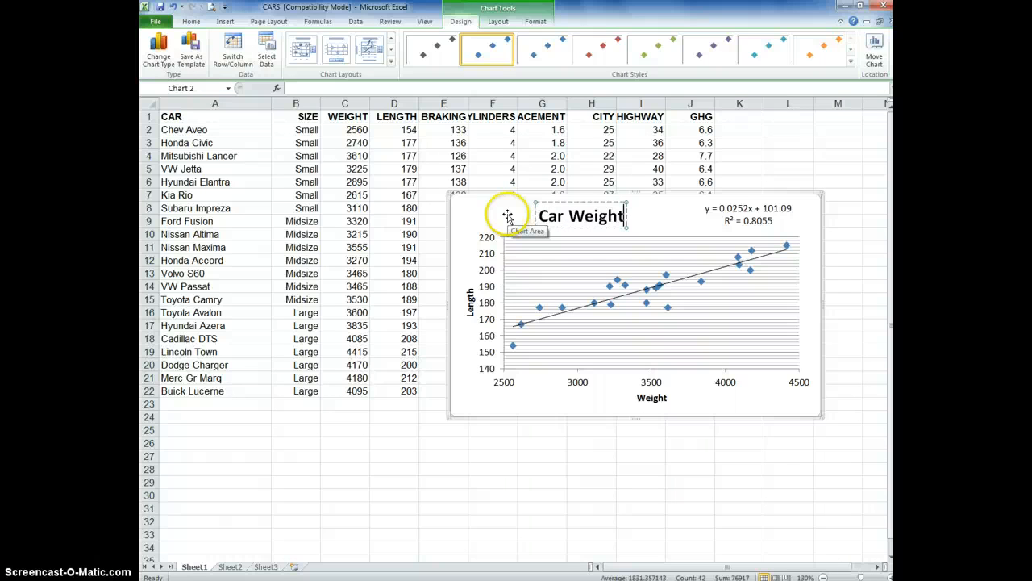
{"action": "key", "text": "BackSpace"}
{"action": "key", "text": "BackSpace"}
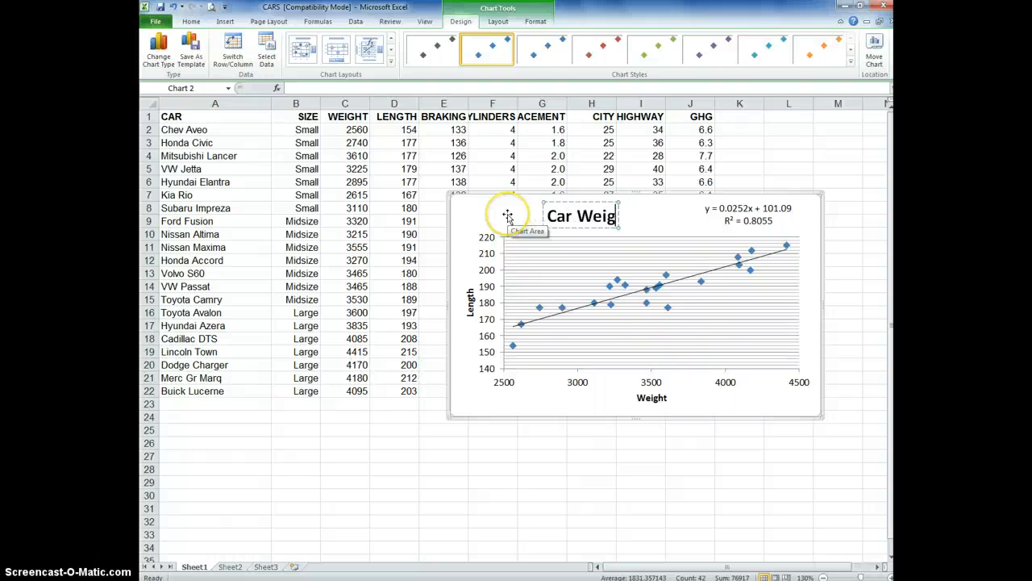
{"action": "type", "text": "ht v"}
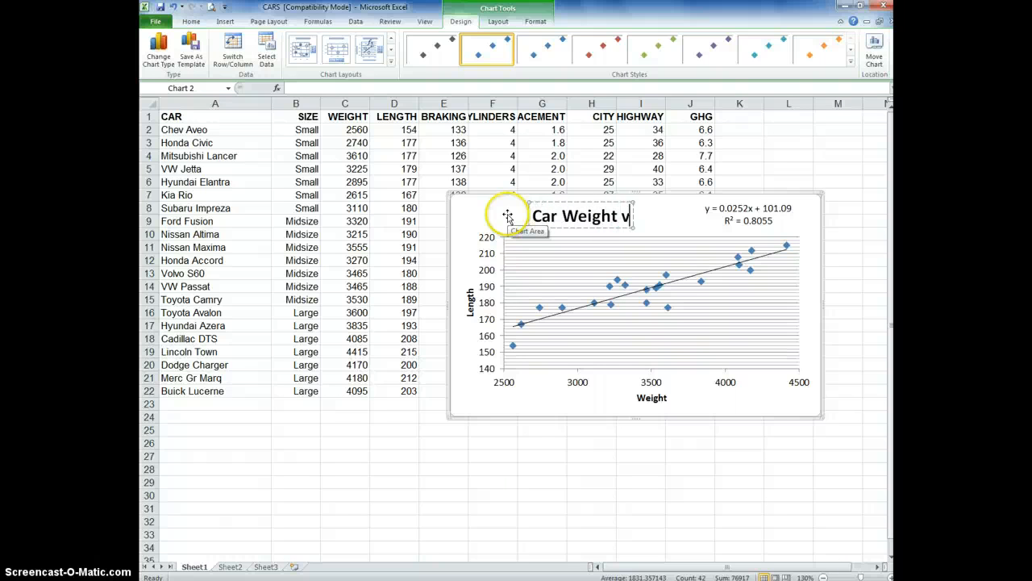
{"action": "type", "text": "s Le"}
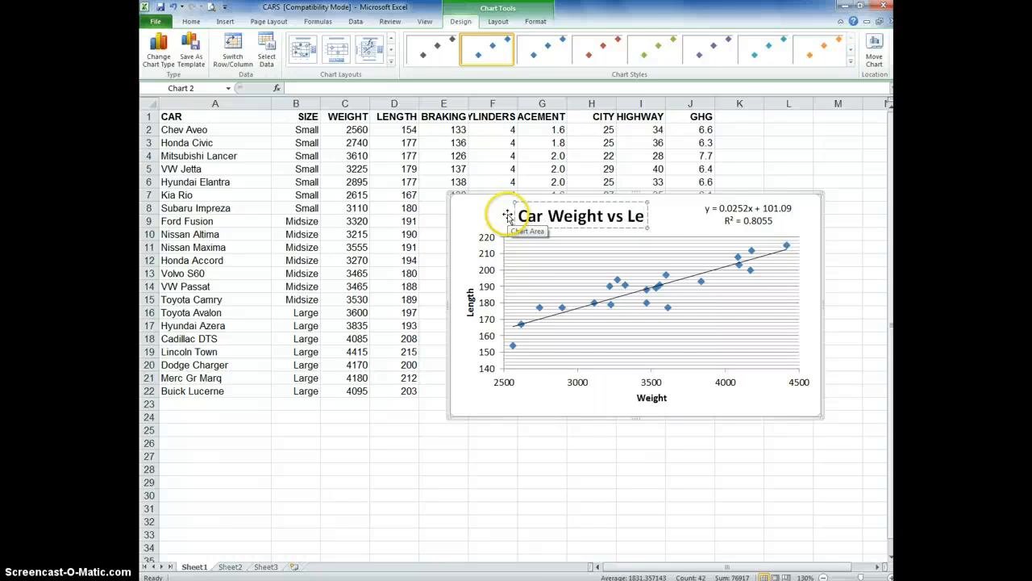
{"action": "type", "text": "ngth"}
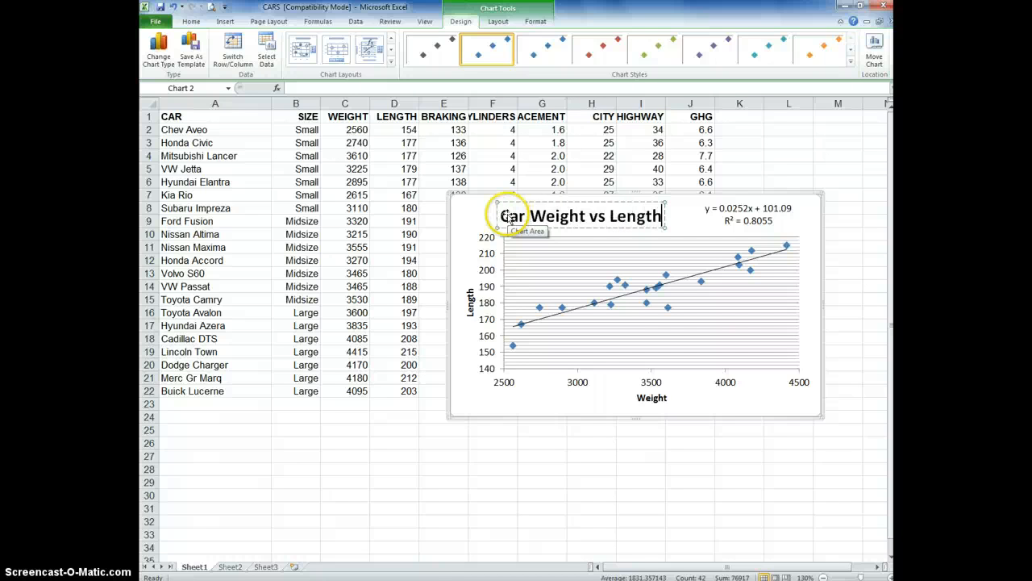
Highlight the trendline equation and R² value for review, and nudge their label slightly right, away from the chart title.
{"action": "left_click", "coordinate": [738, 212]}
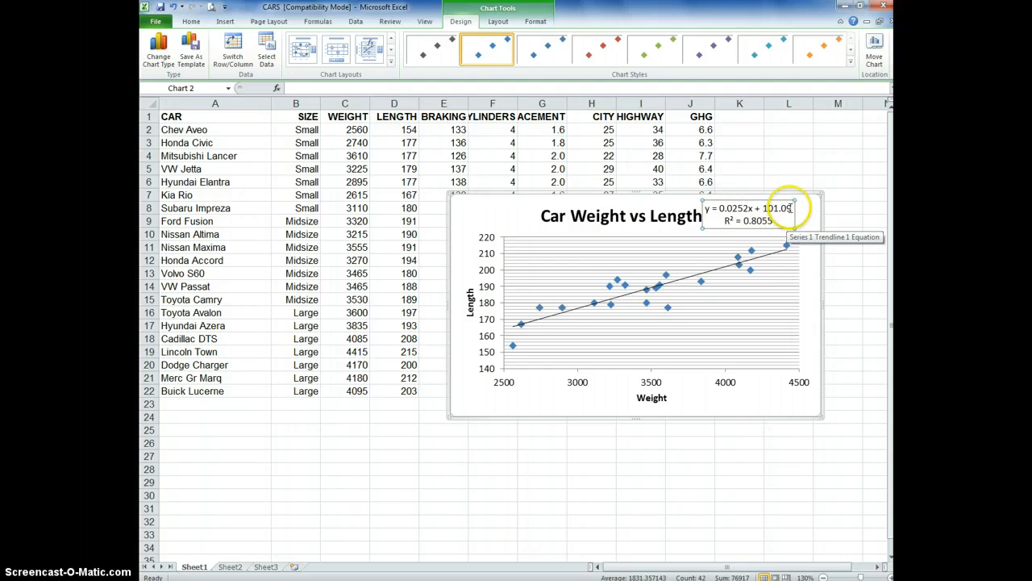
{"action": "left_click_drag", "start_coordinate": [793, 208], "coordinate": [688, 206]}
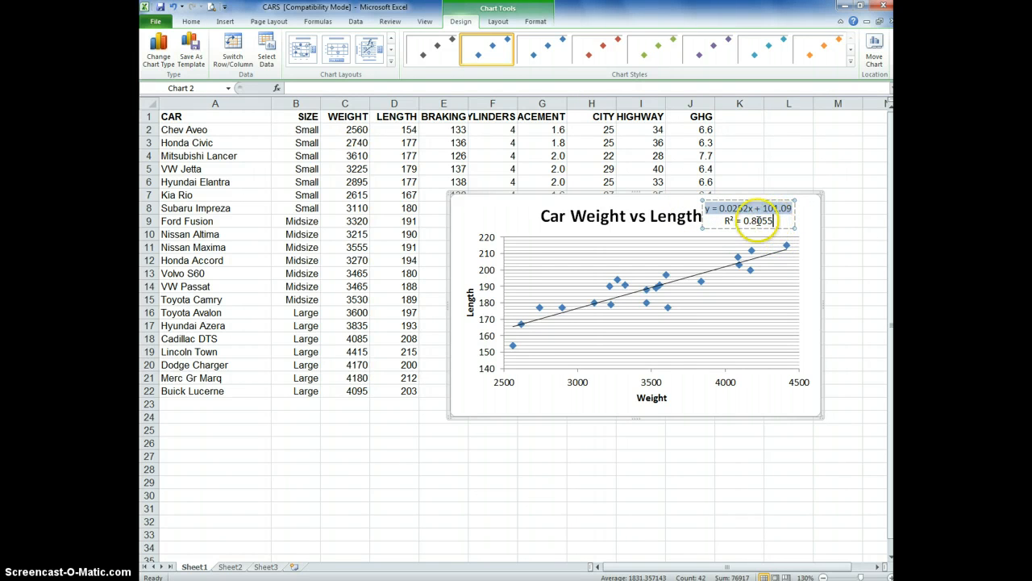
{"action": "left_click_drag", "start_coordinate": [773, 220], "coordinate": [715, 220]}
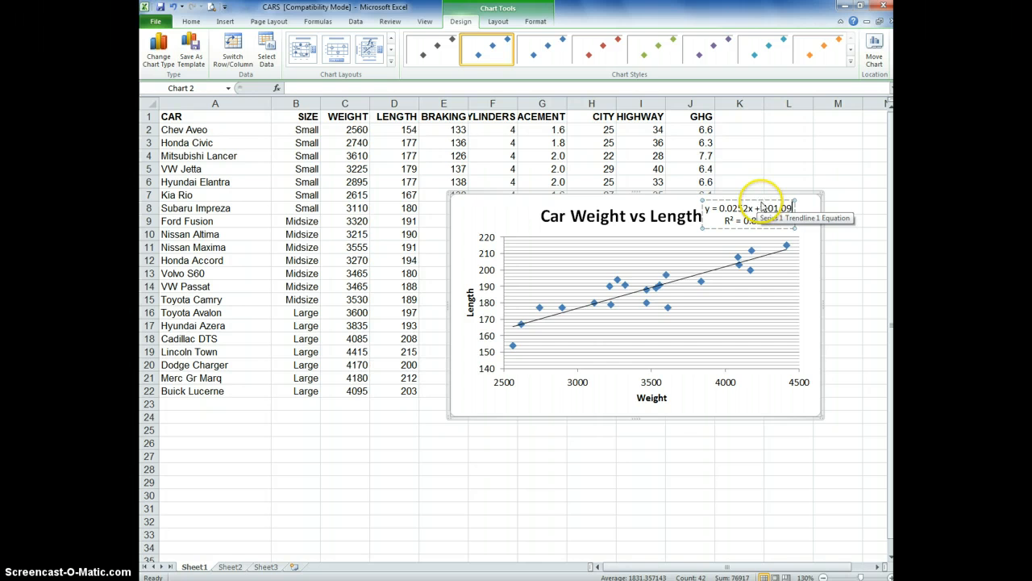
{"action": "left_click", "coordinate": [764, 201]}
{"action": "left_click_drag", "start_coordinate": [763, 200], "coordinate": [766, 200]}
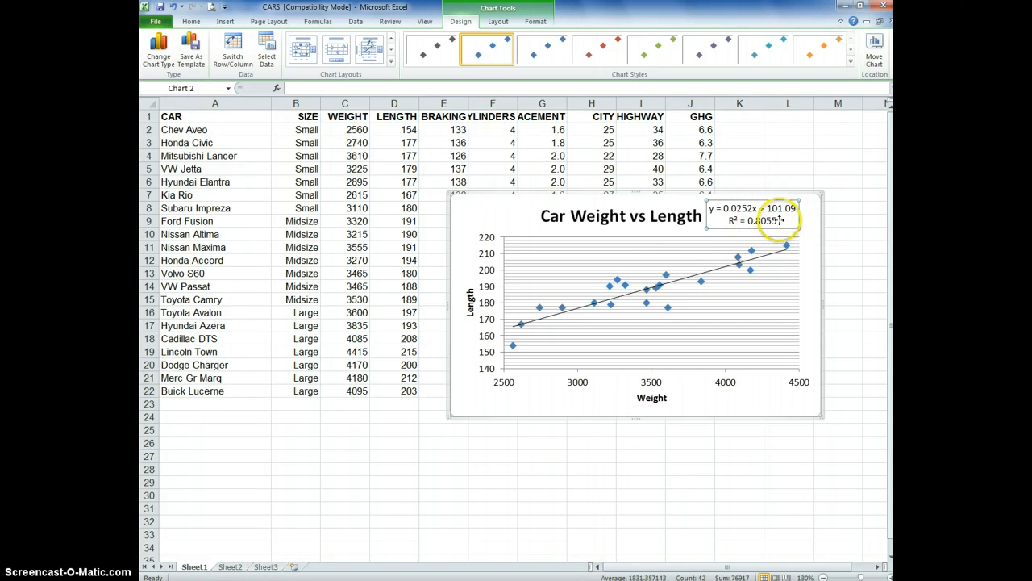
{"action": "left_click_drag", "start_coordinate": [778, 221], "coordinate": [728, 221]}
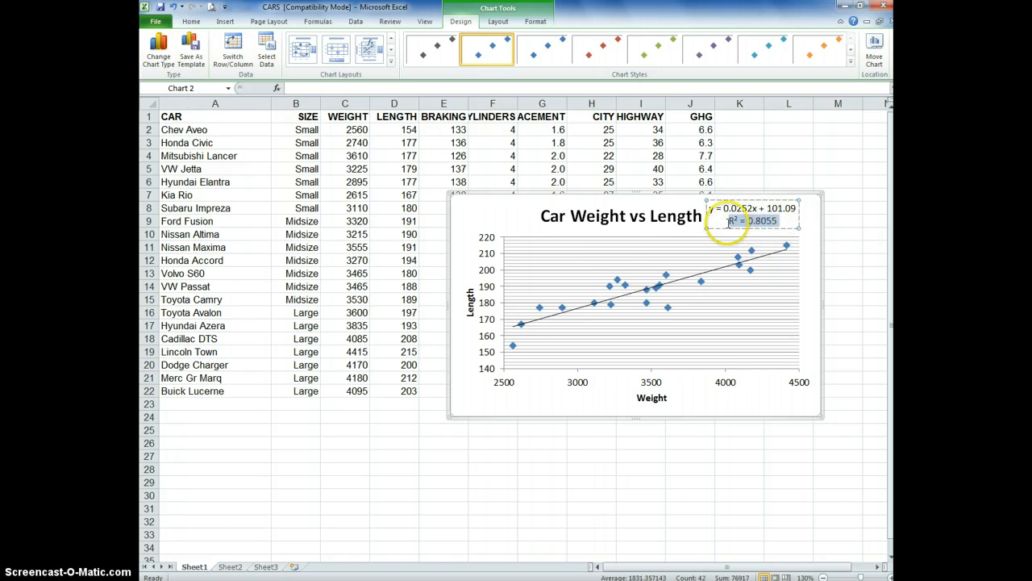
{"action": "left_click", "coordinate": [694, 281]}
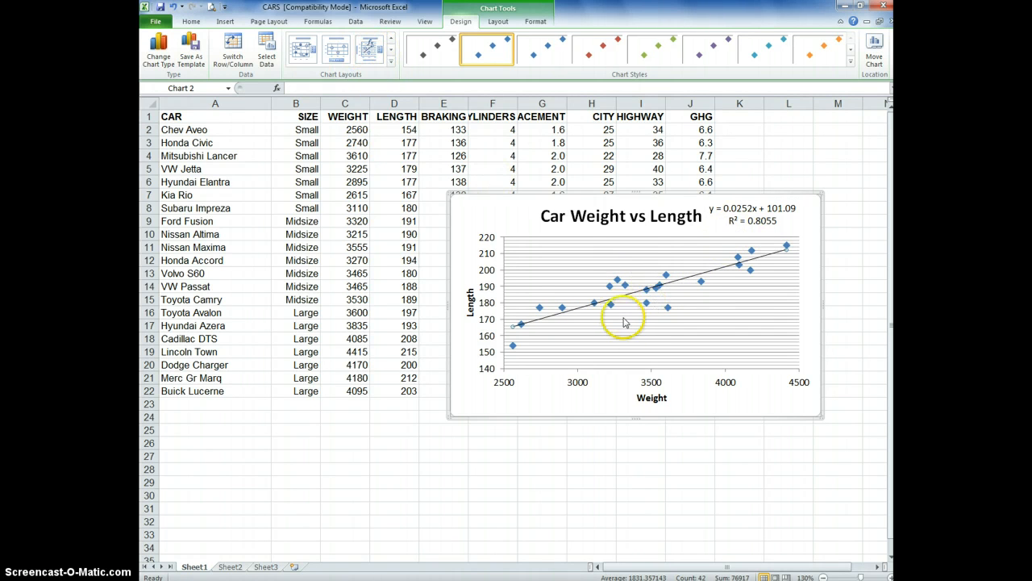
{"action": "right_click", "coordinate": [635, 340]}
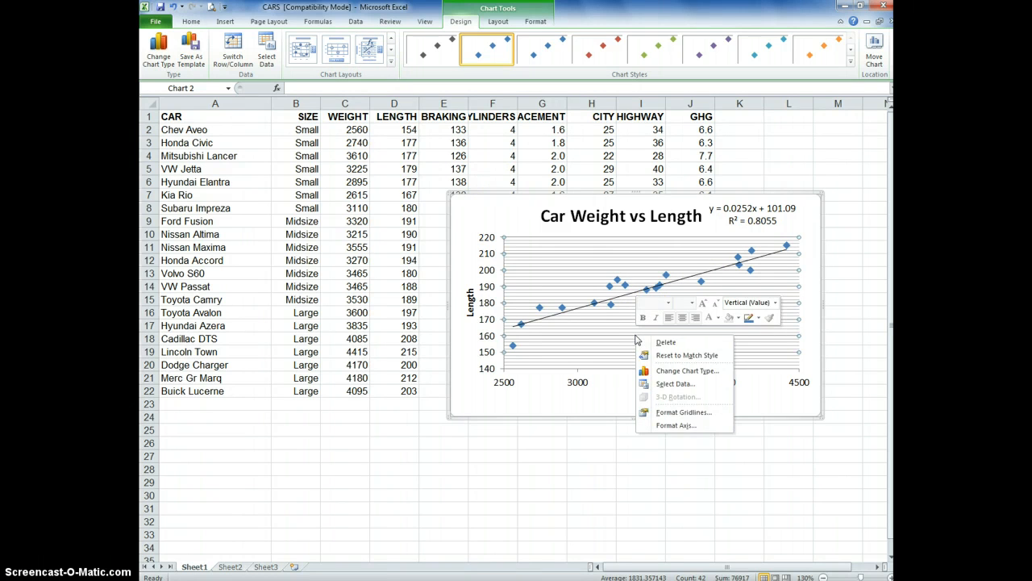
{"action": "left_click", "coordinate": [600, 318]}
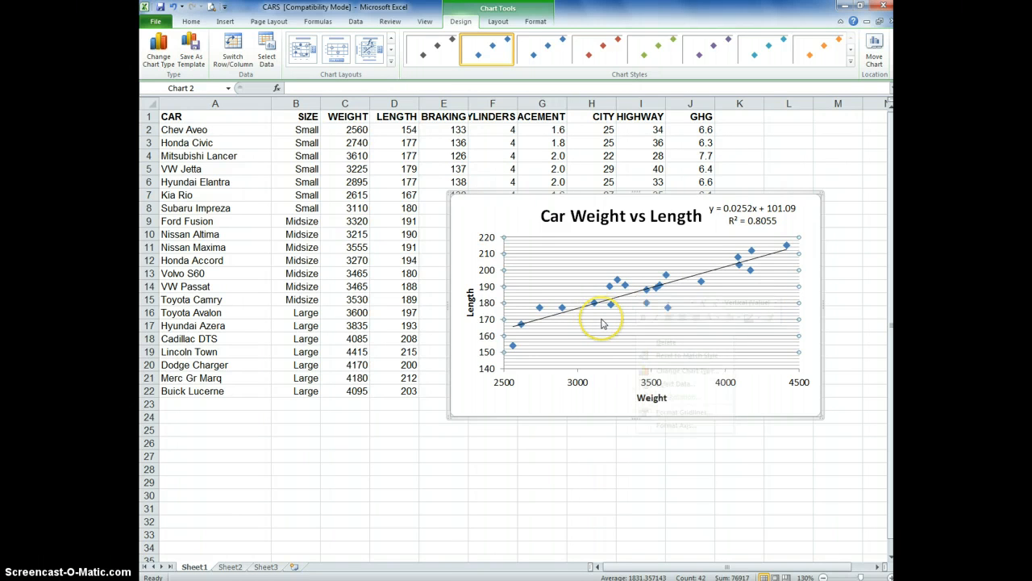
{"action": "right_click", "coordinate": [601, 321]}
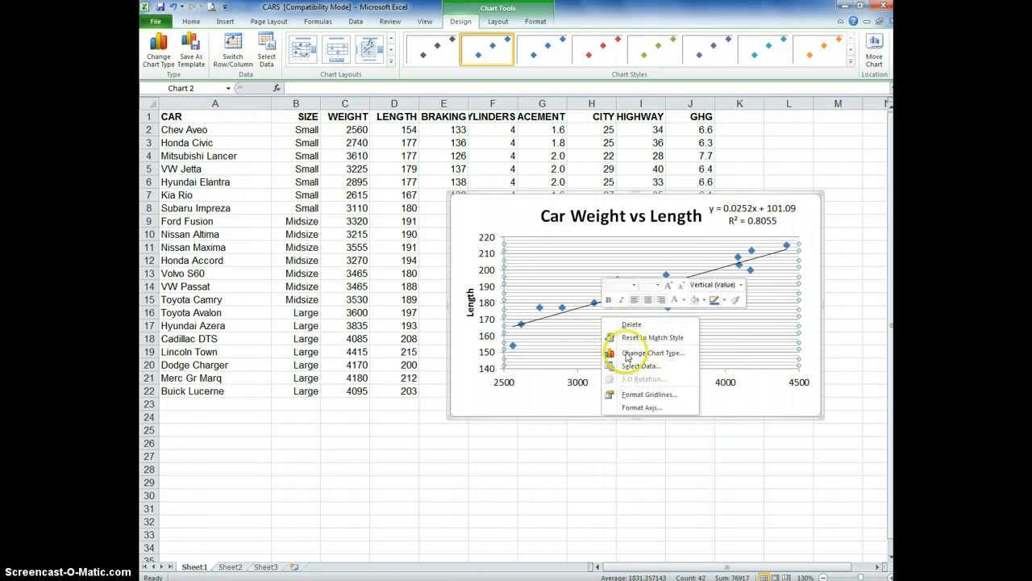
{"action": "left_click", "coordinate": [646, 408]}
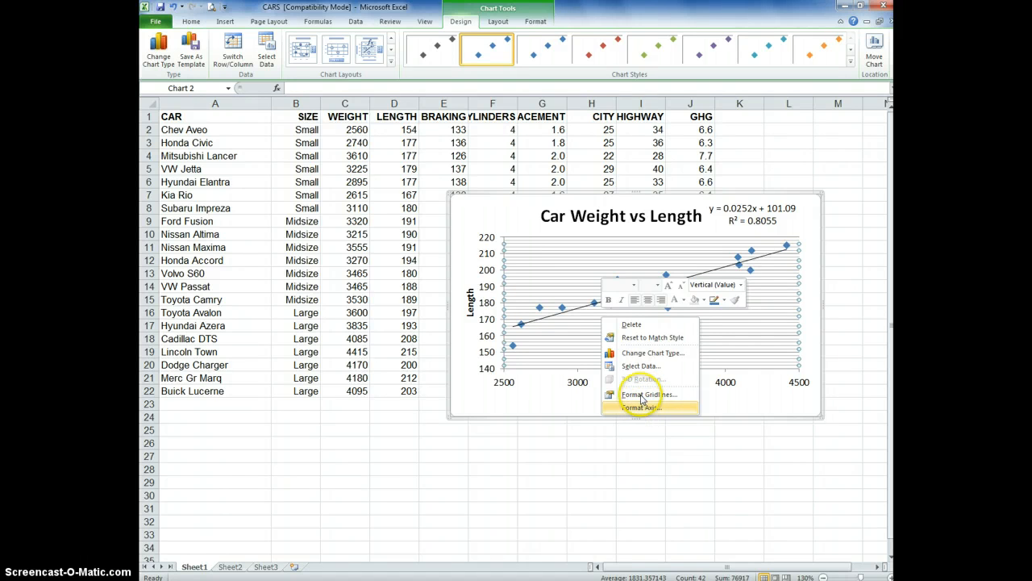
{"action": "left_click", "coordinate": [588, 306]}
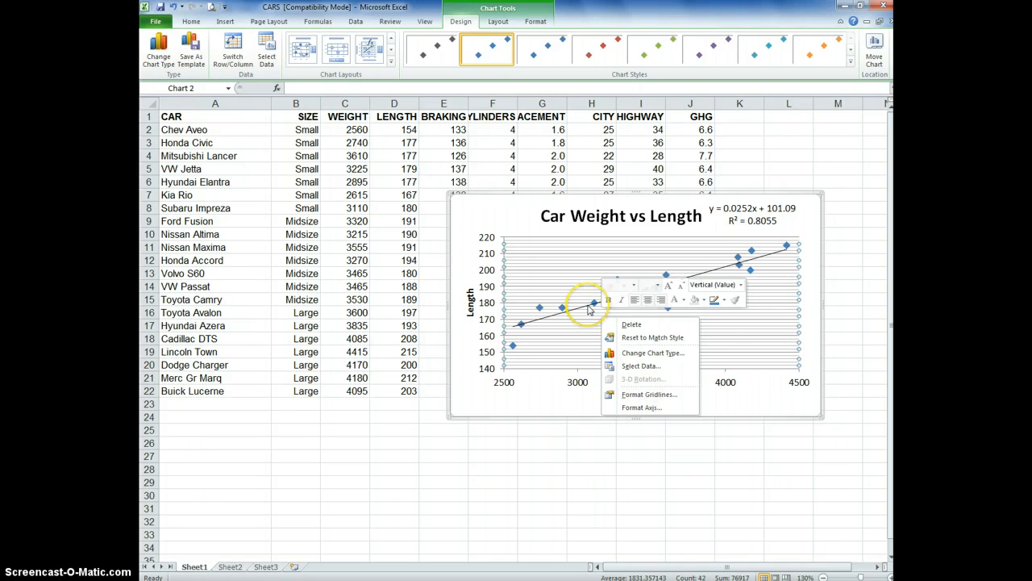
{"action": "right_click", "coordinate": [589, 311]}
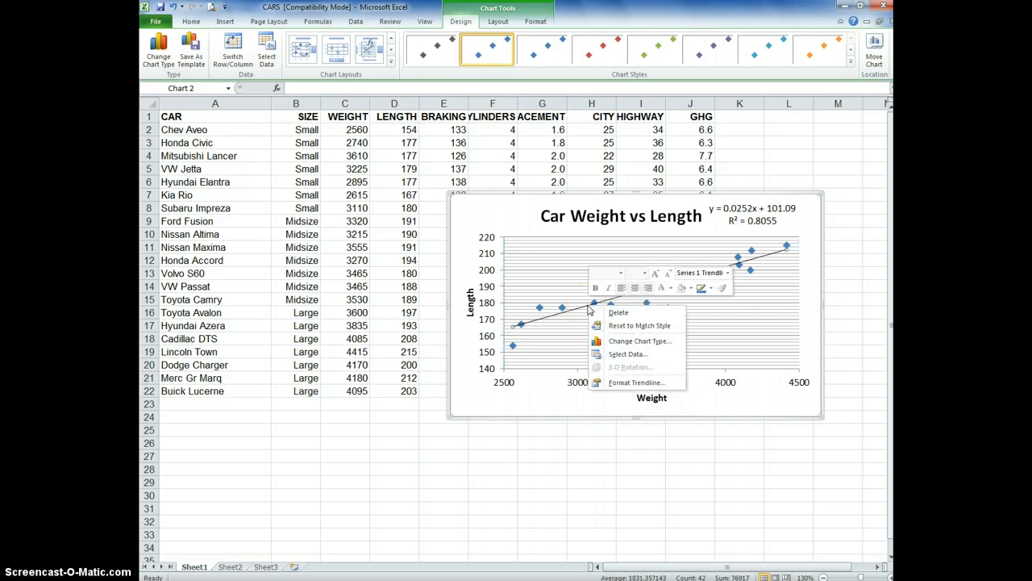
{"action": "left_click", "coordinate": [634, 377]}
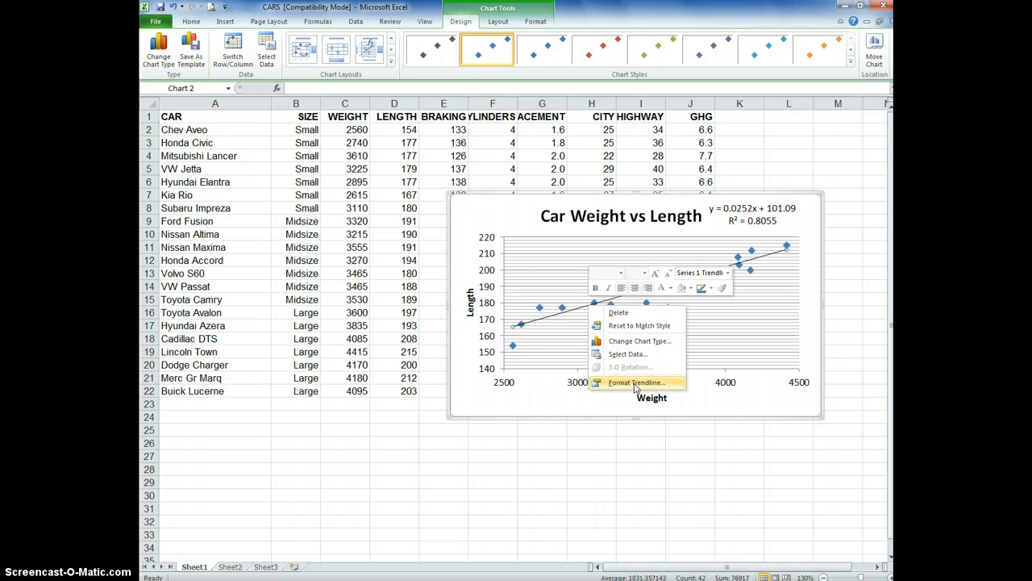
{"action": "left_click", "coordinate": [618, 304]}
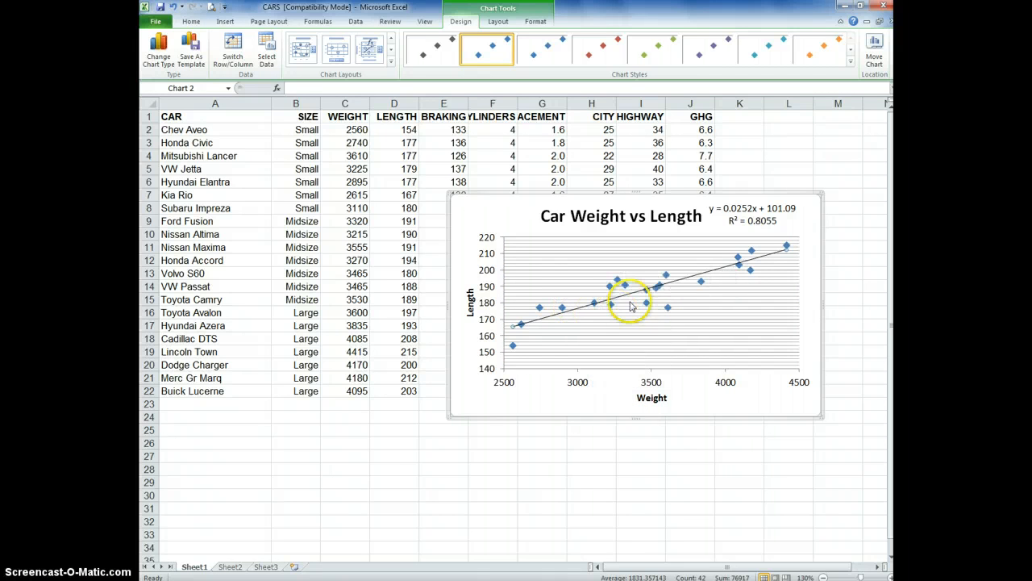
Open the trendline's format settings to examine the regression type and the equation and R-squared display options, and close them.
{"action": "right_click", "coordinate": [619, 308]}
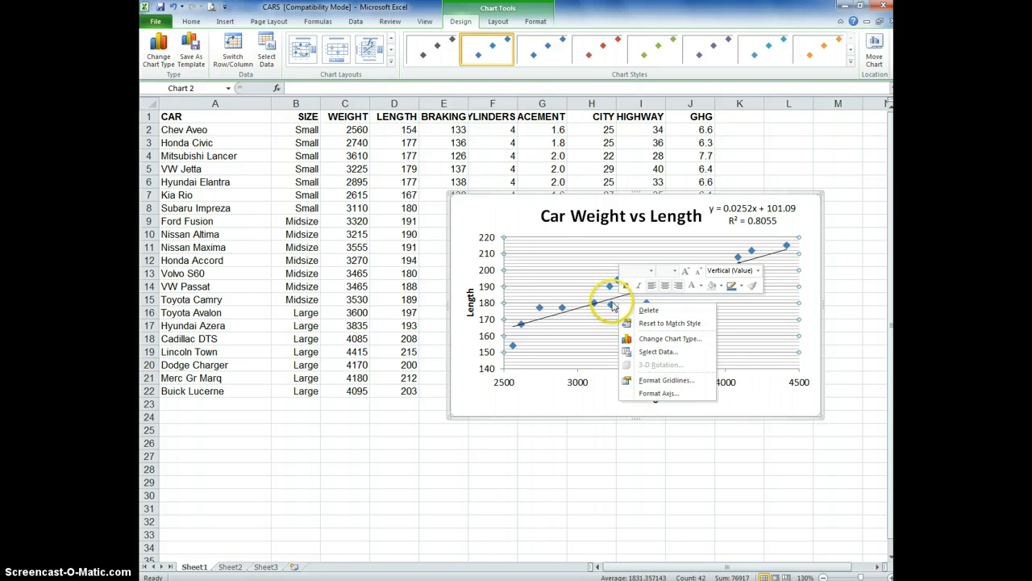
{"action": "right_click", "coordinate": [613, 307]}
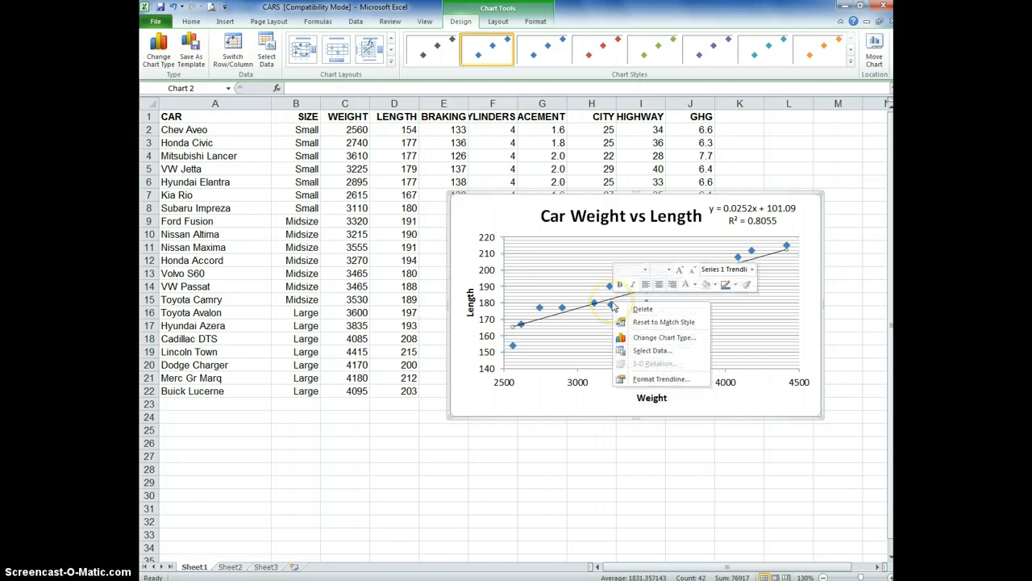
{"action": "left_click", "coordinate": [656, 380]}
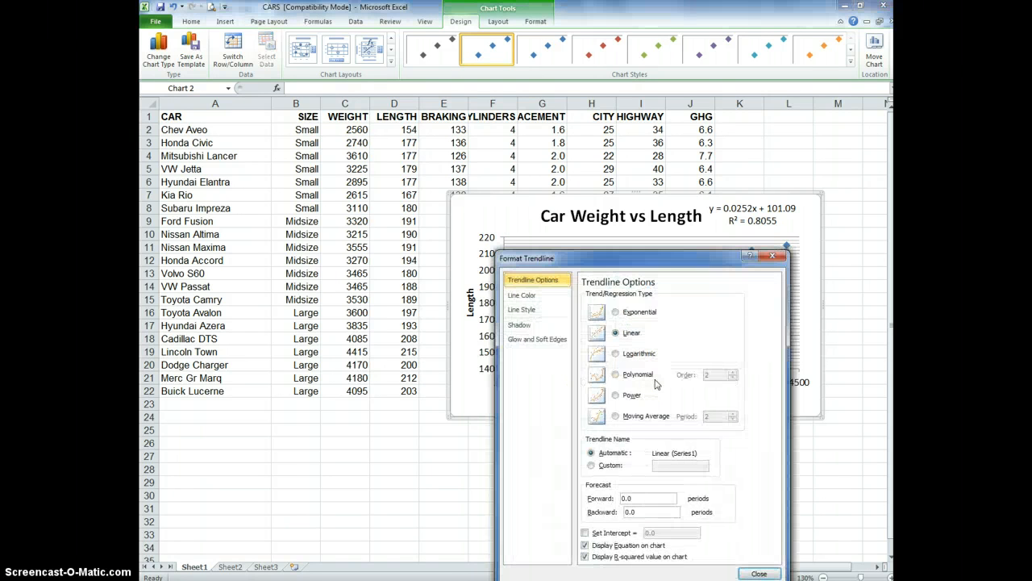
{"action": "left_click", "coordinate": [652, 388]}
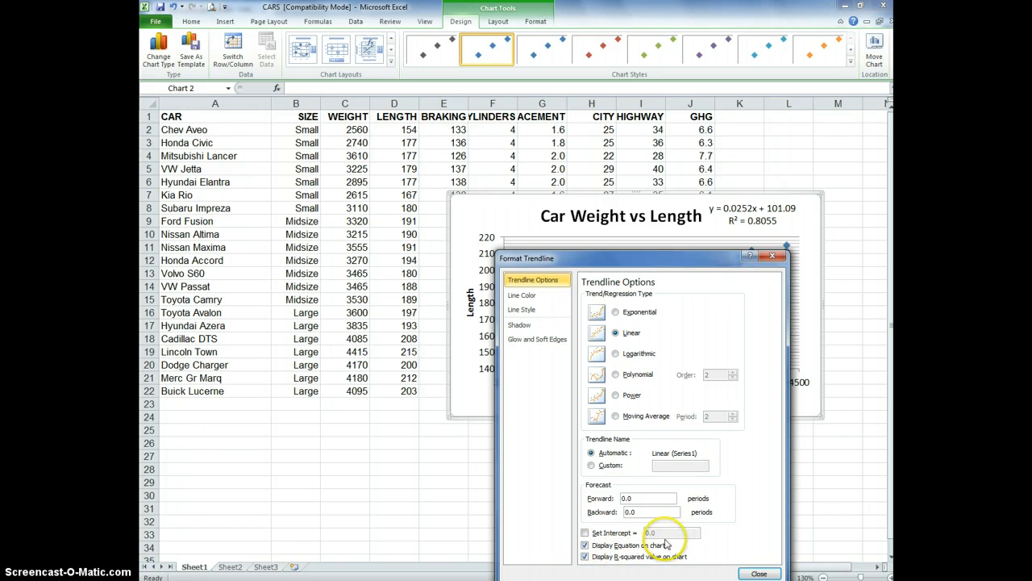
{"action": "left_click", "coordinate": [585, 556]}
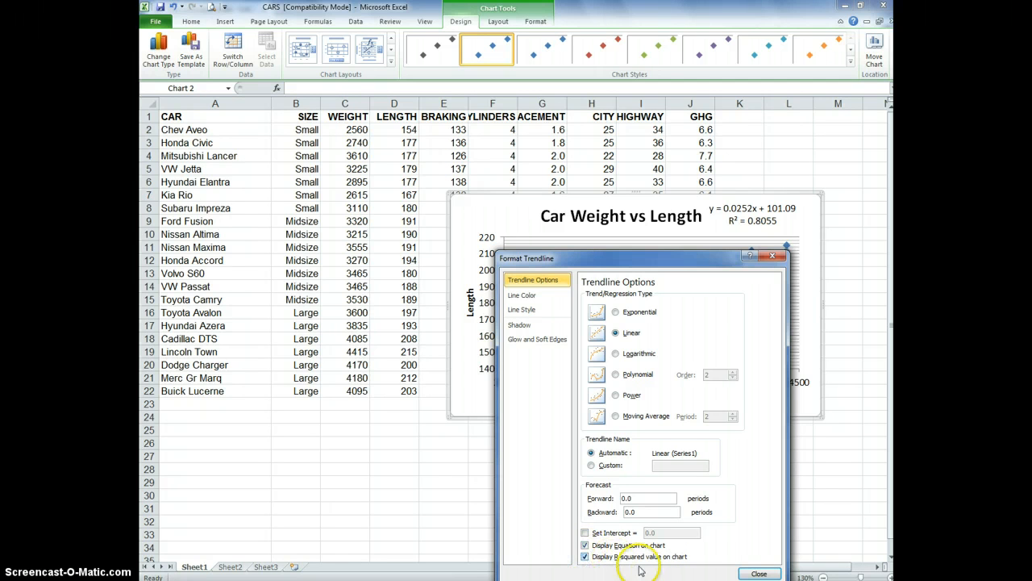
{"action": "left_click", "coordinate": [758, 574]}
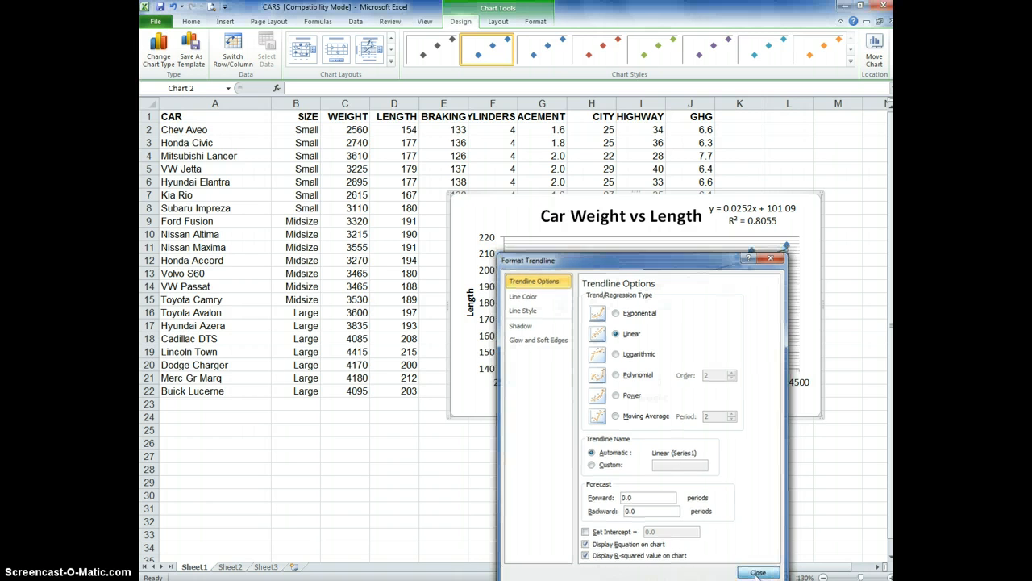
Select the whole chart area and show the print preview of only the selected chart.
{"action": "right_click", "coordinate": [489, 207]}
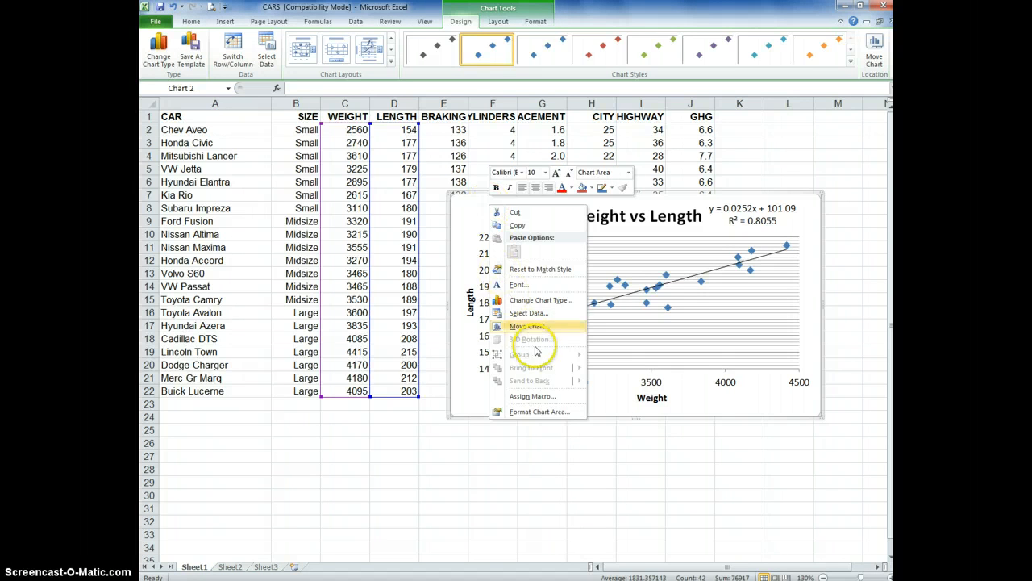
{"action": "left_click", "coordinate": [474, 200]}
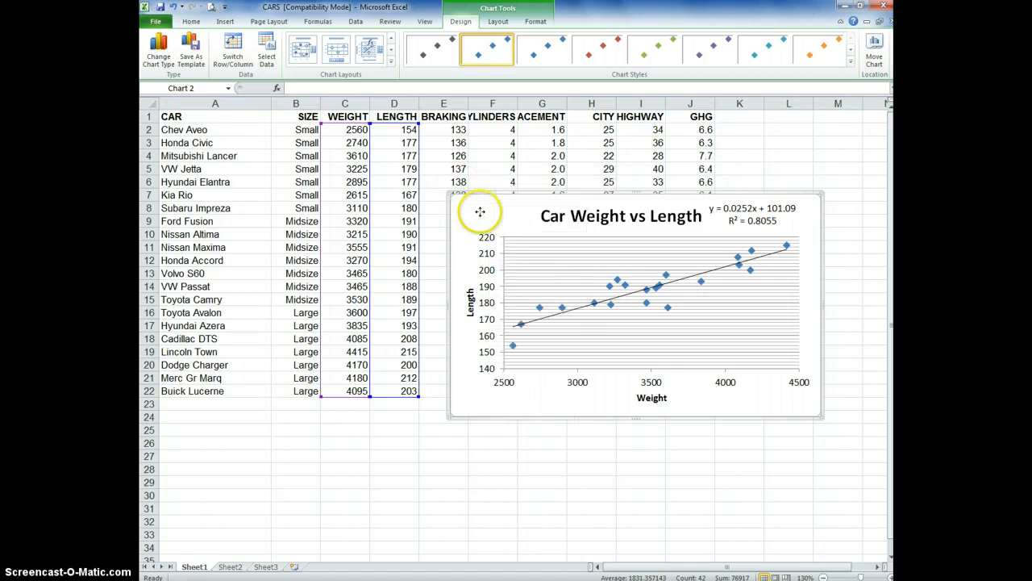
{"action": "left_click", "coordinate": [212, 8]}
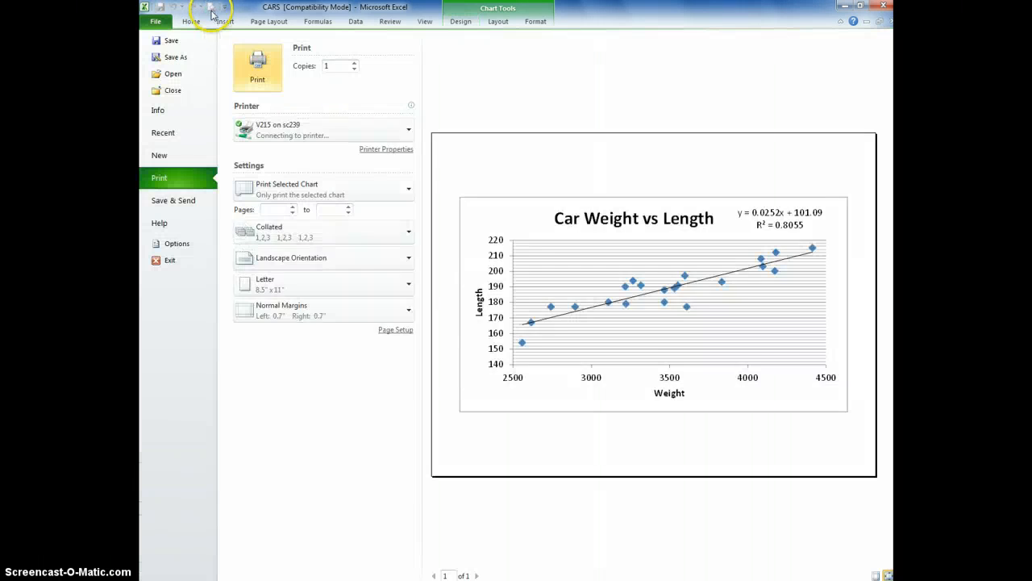